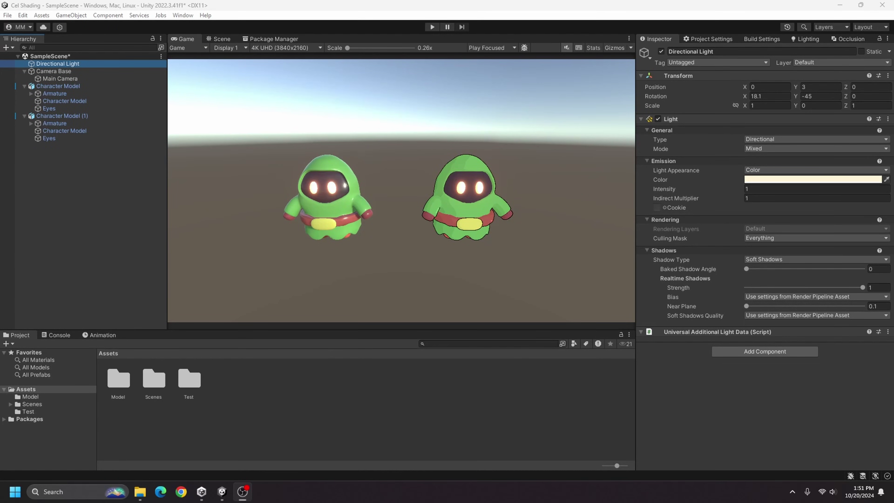
Rotate the Directional Light around its Y axis to change how the light falls on the two characters
{"action": "left_click", "coordinate": [479, 2]}
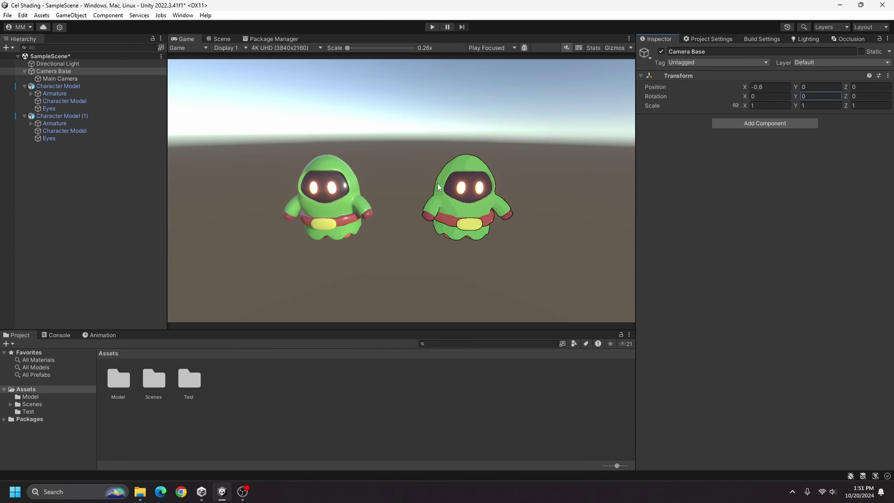
{"action": "left_click", "coordinate": [62, 64]}
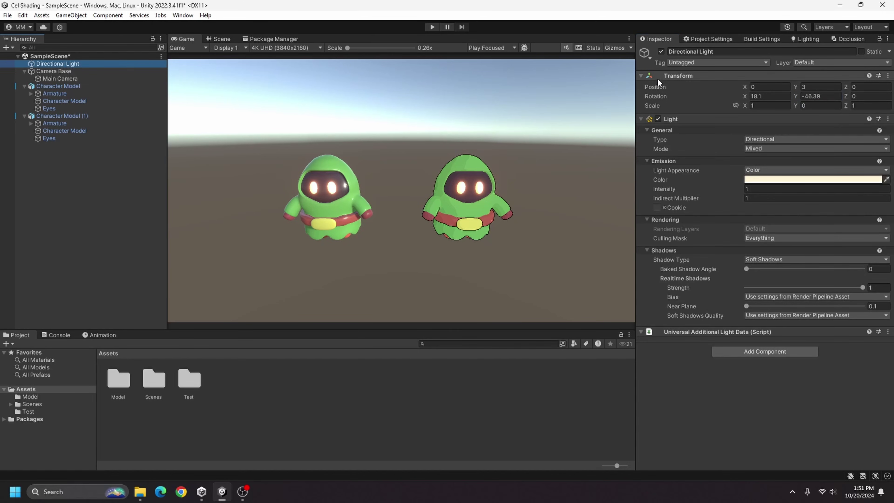
{"action": "left_click", "coordinate": [799, 99]}
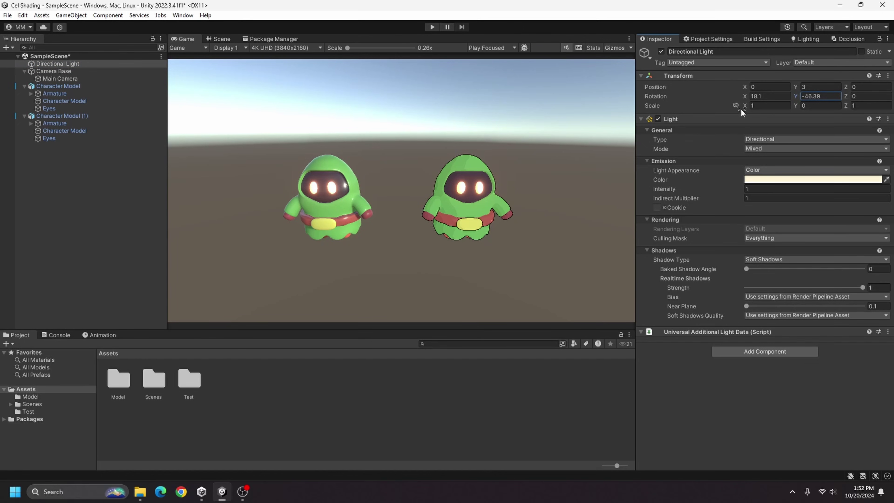
{"action": "left_click_drag", "start_coordinate": [797, 99], "coordinate": [352, 189]}
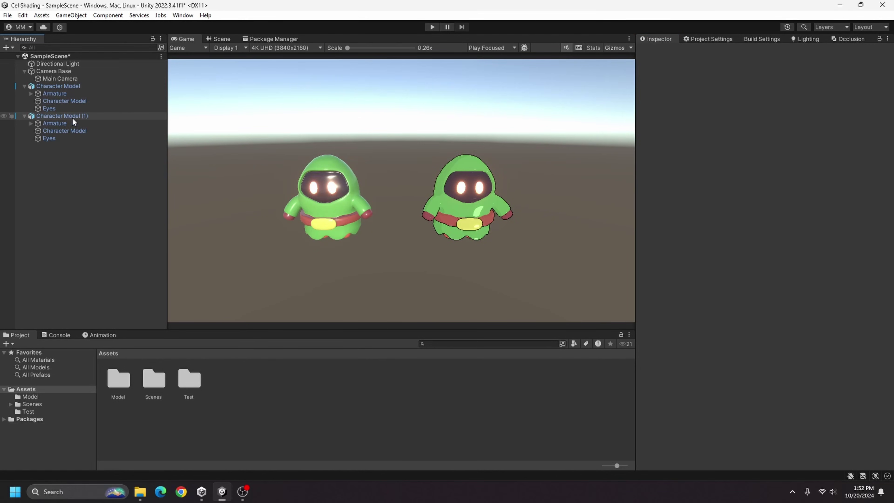
Replace the outlined Character Model (1) with a fresh duplicate of Character Model at X position 0.5, and expand its children
{"action": "left_click", "coordinate": [73, 116]}
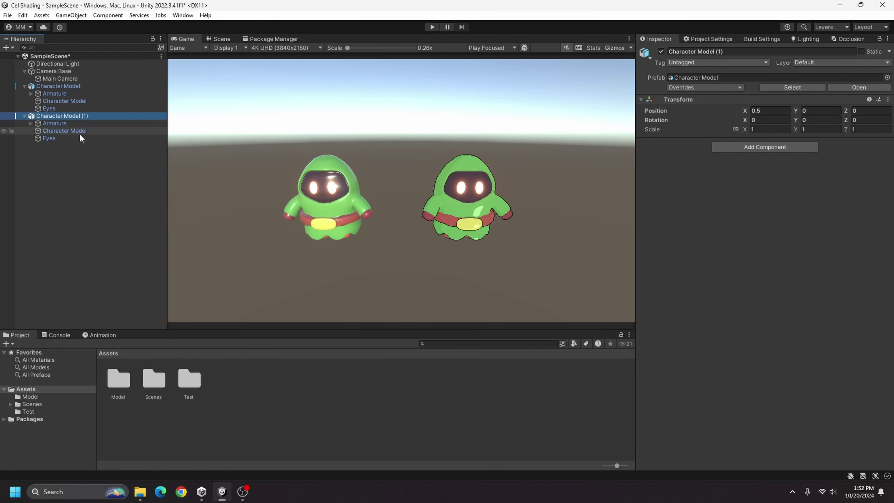
{"action": "key", "text": "Delete"}
{"action": "left_click", "coordinate": [60, 86]}
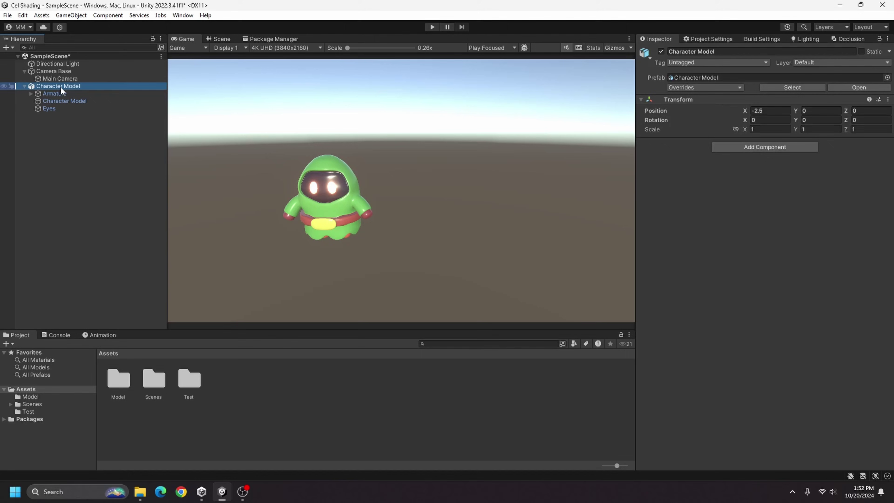
{"action": "key", "text": "ctrl+d"}
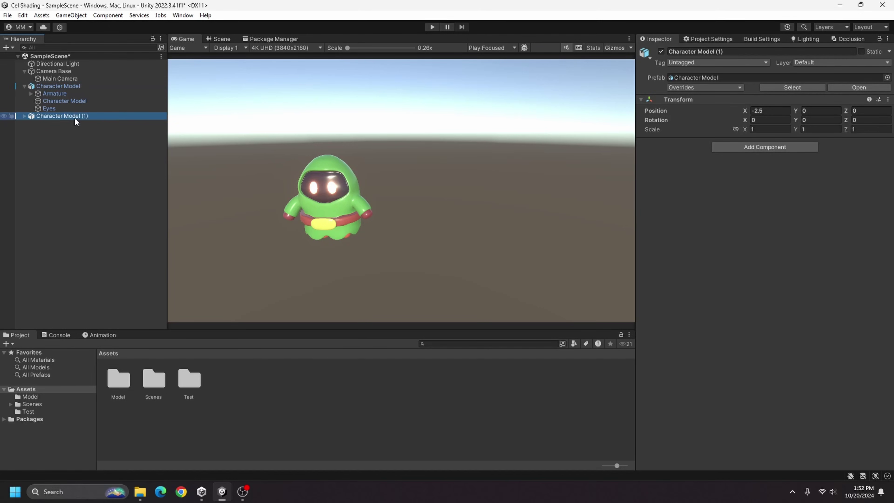
{"action": "left_click", "coordinate": [773, 111]}
{"action": "type", "text": "2.5"}
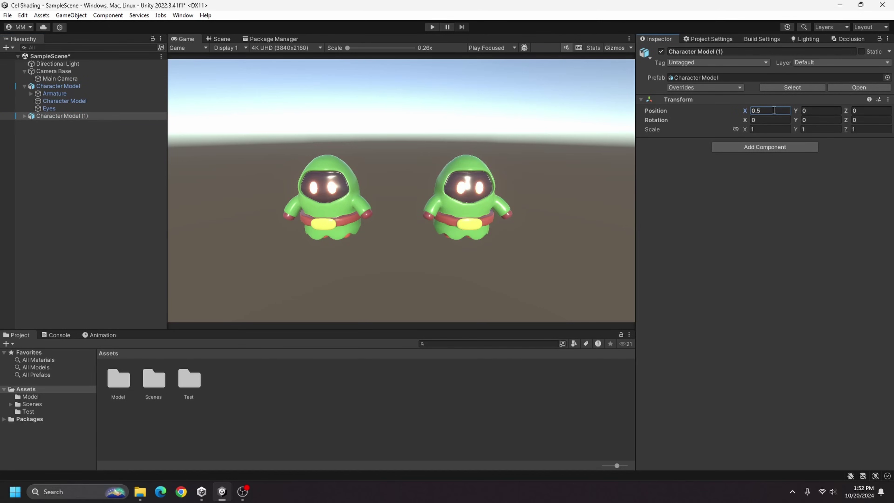
{"action": "left_click", "coordinate": [70, 190]}
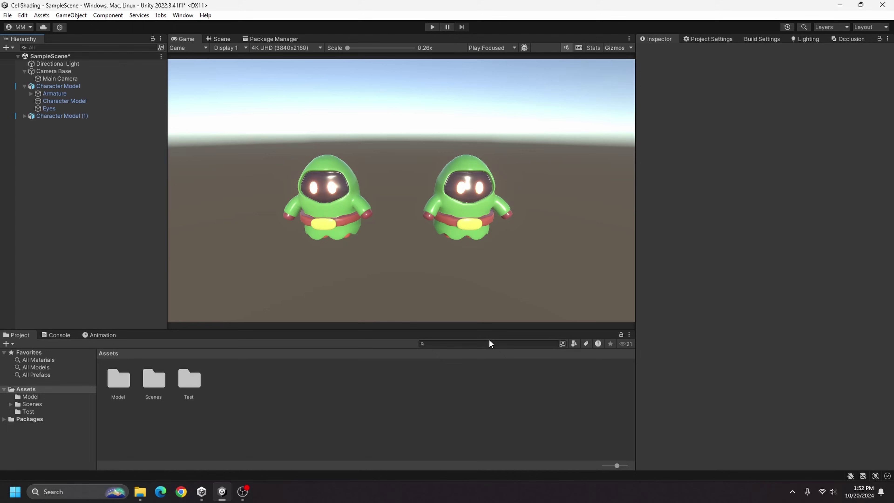
{"action": "left_click", "coordinate": [24, 115]}
Create a URP Unlit Shader Graph named Cel Shading in the Assets folder
{"action": "right_click", "coordinate": [295, 373]}
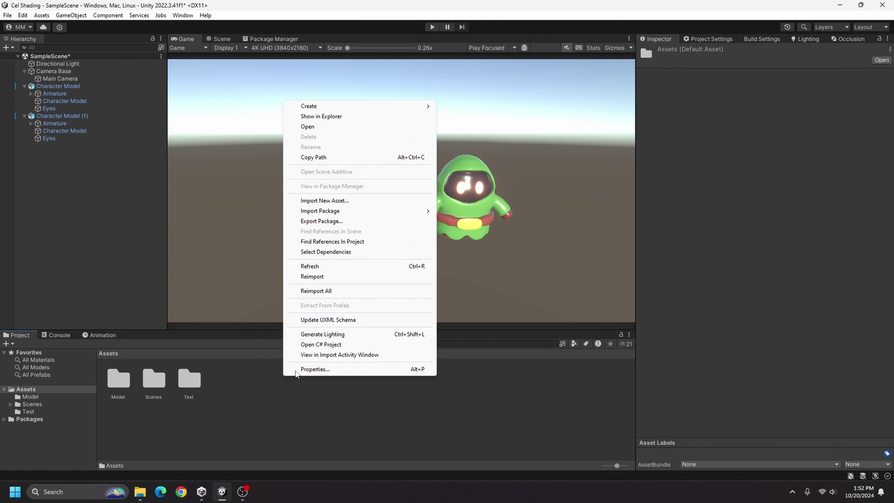
{"action": "mouse_move", "coordinate": [357, 106]}
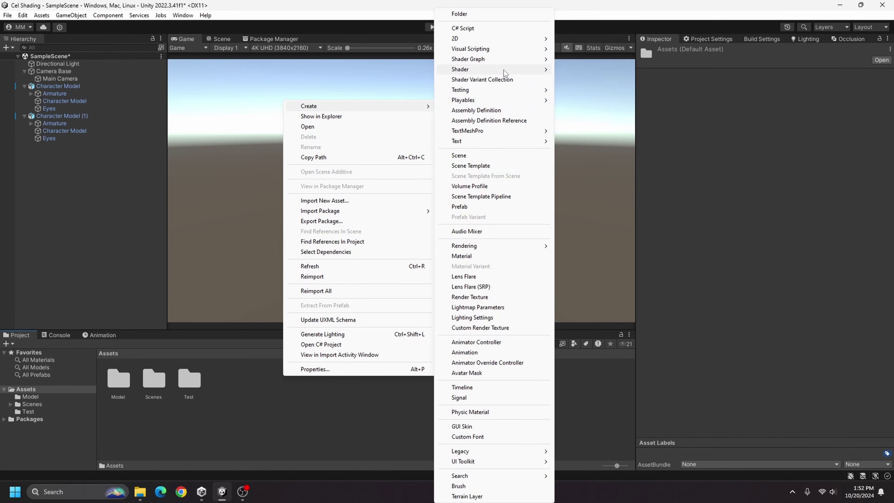
{"action": "mouse_move", "coordinate": [479, 60]}
{"action": "mouse_move", "coordinate": [583, 61]}
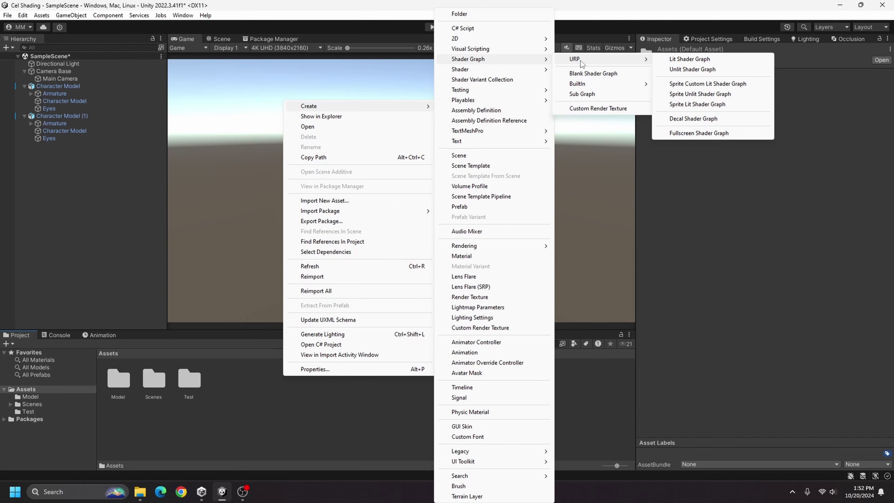
{"action": "left_click", "coordinate": [695, 70]}
{"action": "type", "text": "Cel Shading"}
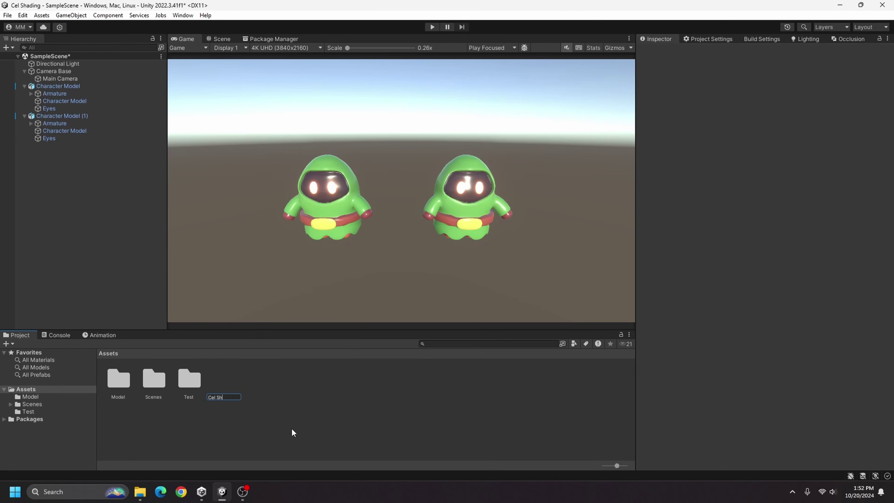
{"action": "key", "text": "Return"}
Check the Universal RP package among the Unity Registry packages, and return to the game view
{"action": "left_click", "coordinate": [266, 39]}
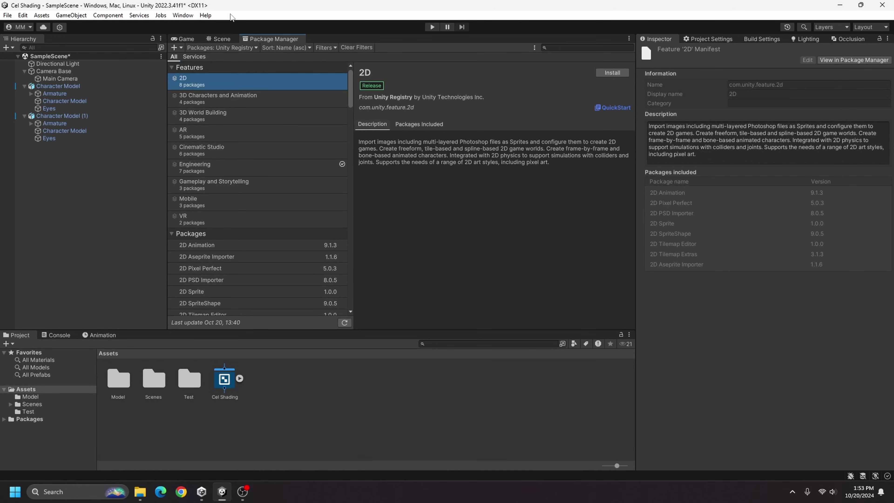
{"action": "scroll", "coordinate": [338, 252], "scroll_direction": "down", "scroll_amount": 10}
{"action": "left_click", "coordinate": [222, 47]}
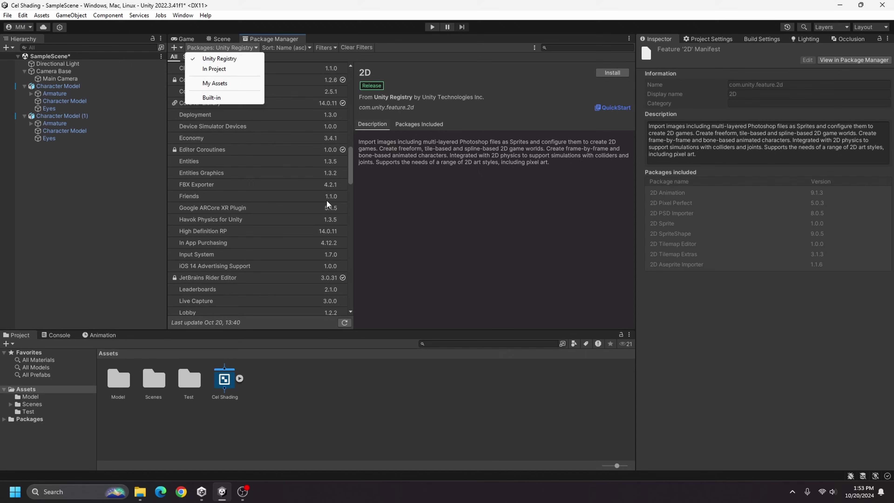
{"action": "left_click", "coordinate": [352, 175]}
{"action": "left_click_drag", "start_coordinate": [351, 175], "coordinate": [351, 308]}
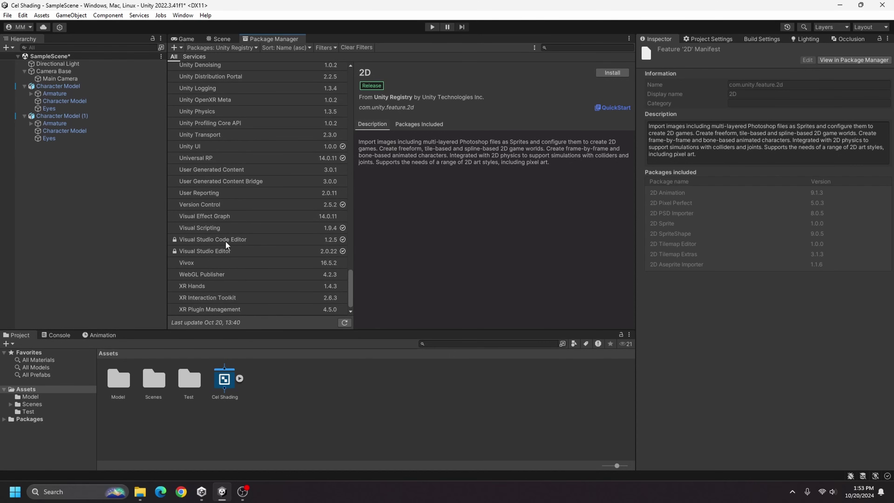
{"action": "left_click", "coordinate": [205, 159]}
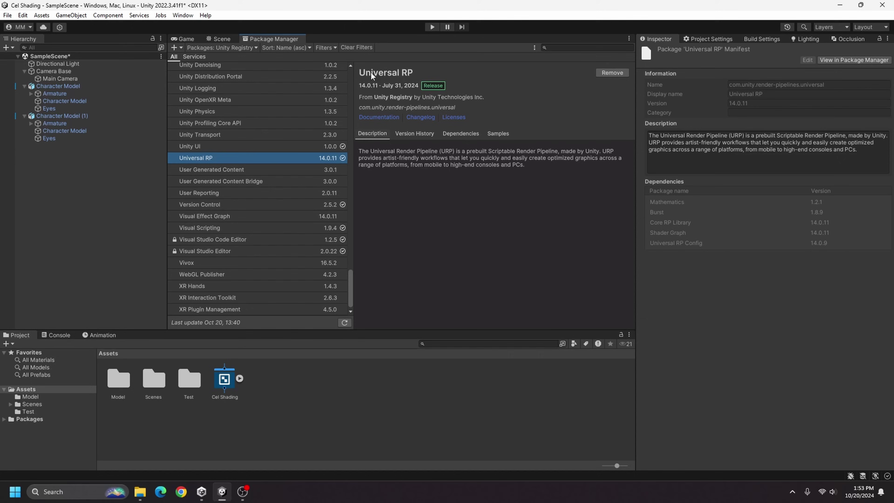
{"action": "left_click", "coordinate": [190, 41]}
Create a material named Player Material from the Cel Shading shader and assign it to the Character Model mesh under Character Model (1)
{"action": "left_click", "coordinate": [227, 382]}
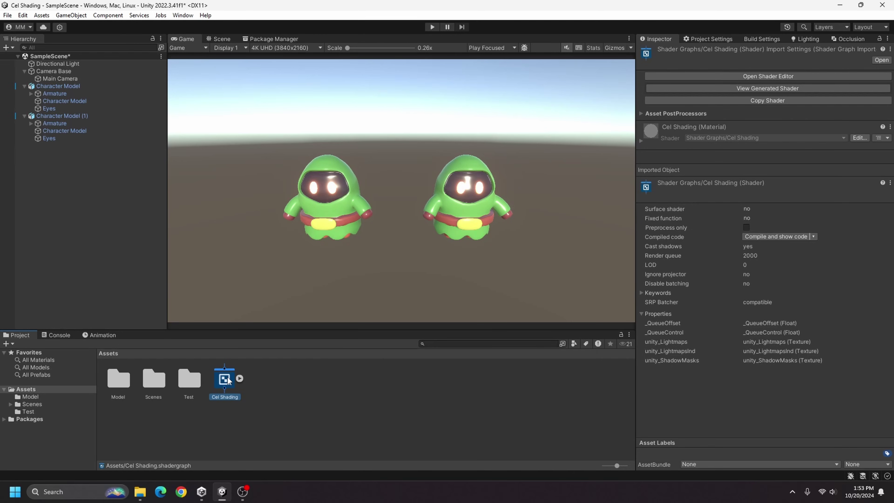
{"action": "right_click", "coordinate": [227, 377]}
{"action": "mouse_move", "coordinate": [261, 107]}
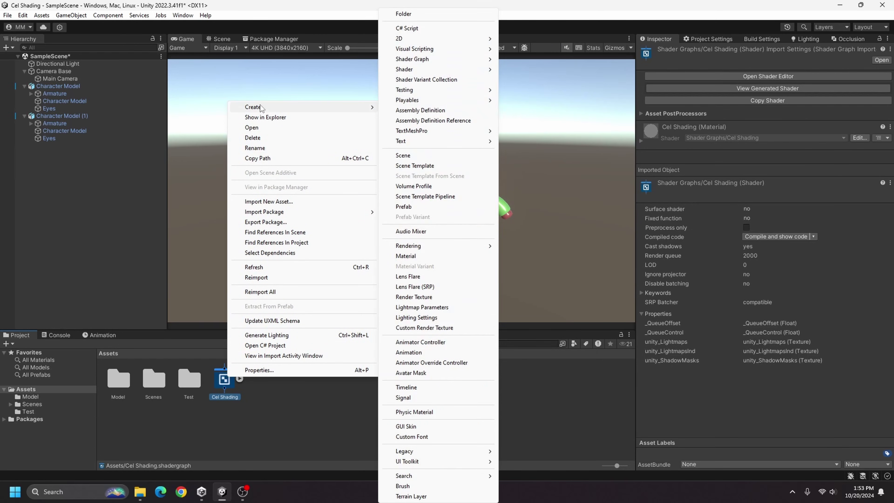
{"action": "left_click", "coordinate": [405, 256]}
{"action": "key", "text": "BackSpace"}
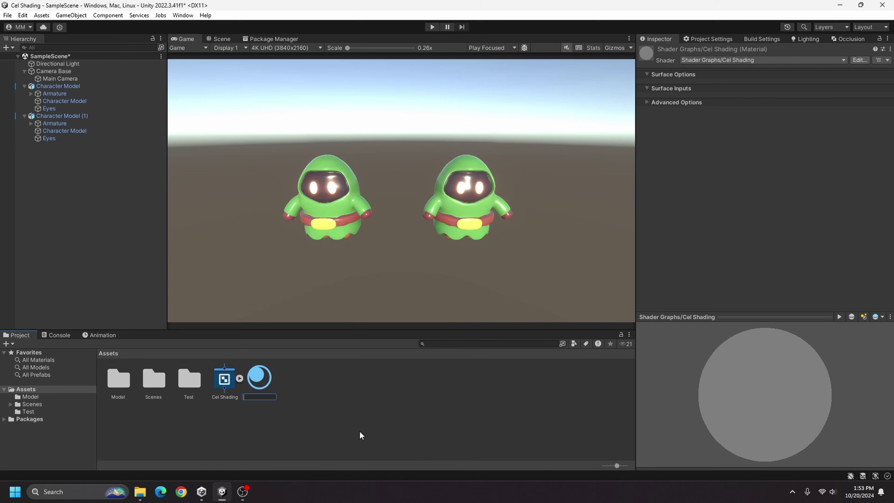
{"action": "type", "text": "Player Material"}
{"action": "key", "text": "Return"}
{"action": "left_click", "coordinate": [80, 131]}
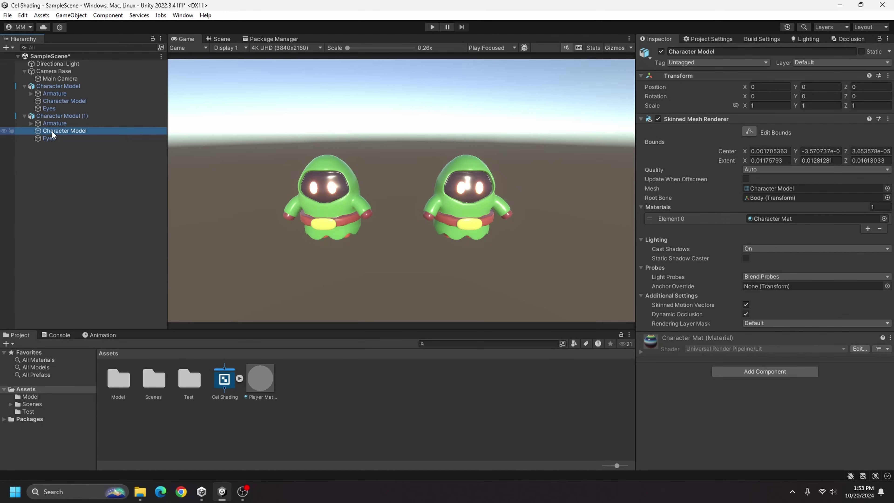
{"action": "left_click_drag", "start_coordinate": [260, 379], "coordinate": [772, 220]}
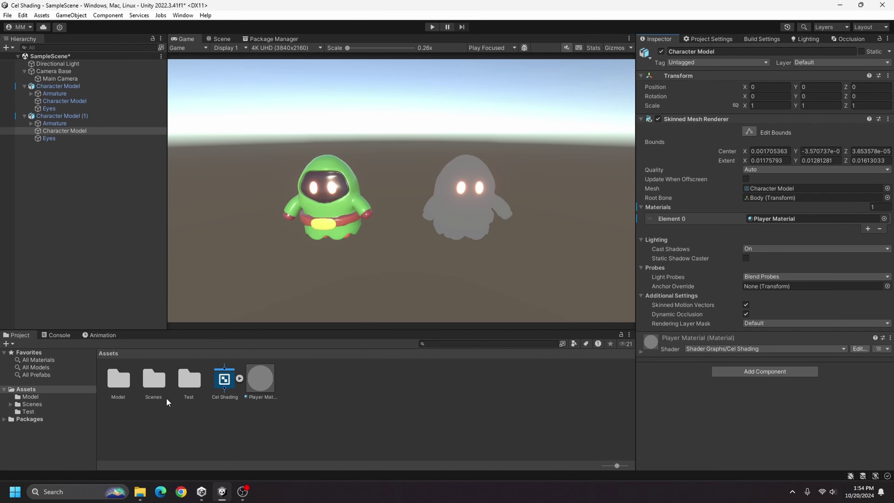
Examine the settings of the Glow material in the Test folder, including its emission
{"action": "double_click", "coordinate": [189, 379]}
{"action": "left_click", "coordinate": [154, 383]}
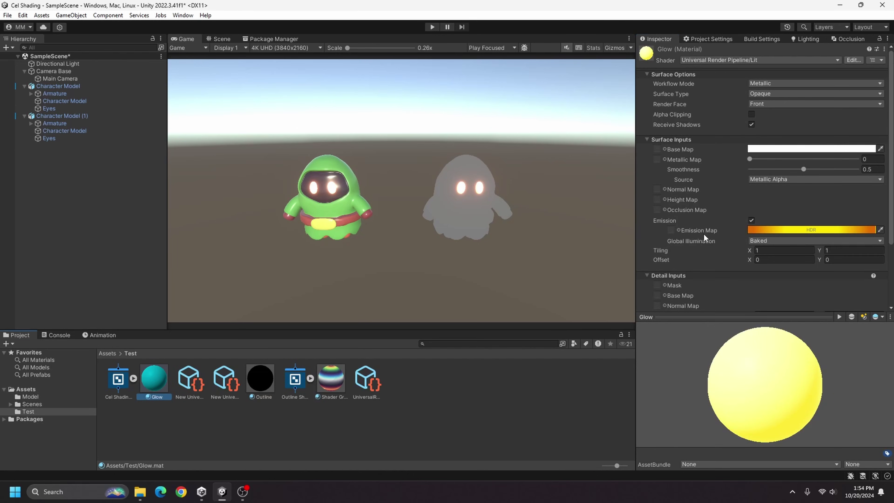
{"action": "scroll", "coordinate": [837, 278], "scroll_direction": "down", "scroll_amount": 3}
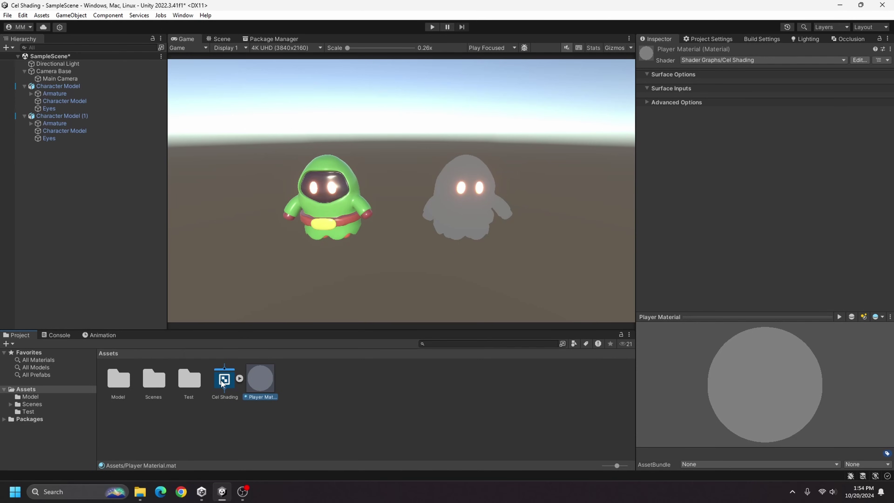
Open the Cel Shading graph in a maximized editor and add a Texture 2D property with its default name
{"action": "left_click", "coordinate": [226, 378]}
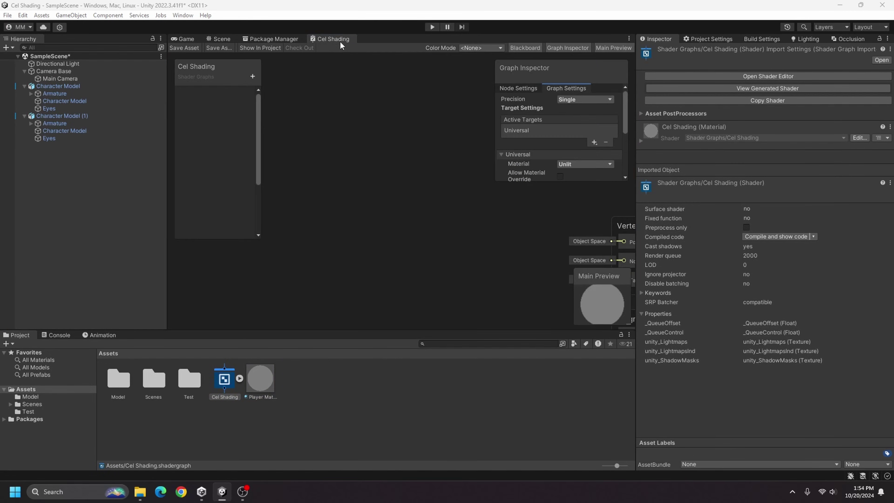
{"action": "double_click", "coordinate": [340, 39]}
{"action": "left_click", "coordinate": [85, 76]}
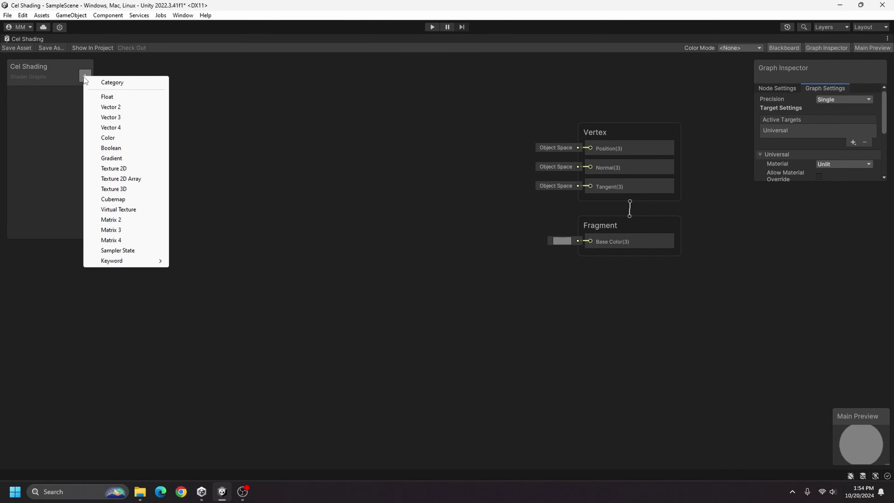
{"action": "left_click", "coordinate": [126, 168]}
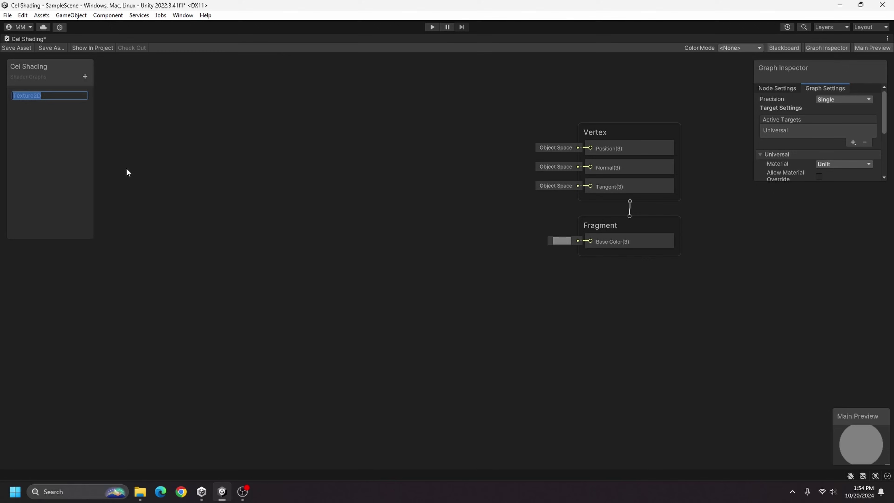
{"action": "key", "text": "Return"}
Add a Color property with its default name and set its default color to white (FFFFFF)
{"action": "left_click", "coordinate": [82, 79]}
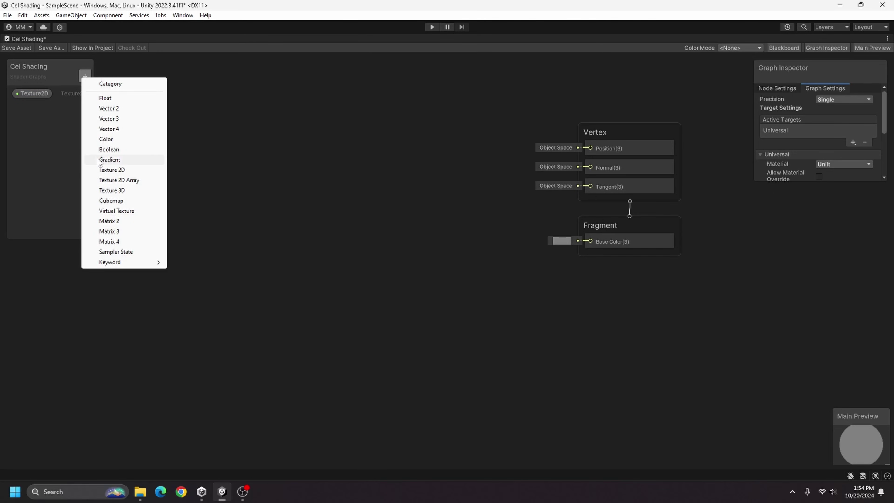
{"action": "left_click", "coordinate": [106, 141]}
{"action": "key", "text": "Return"}
{"action": "left_click_drag", "start_coordinate": [850, 183], "coordinate": [855, 298]}
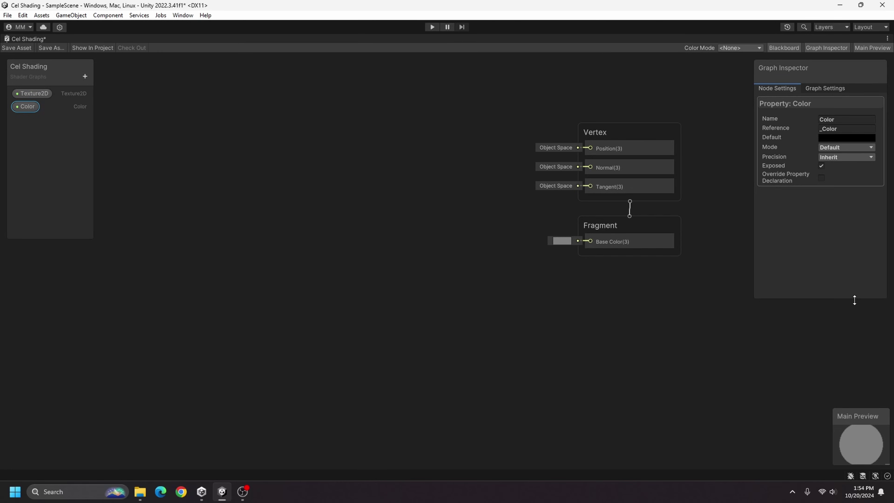
{"action": "left_click", "coordinate": [828, 138]}
{"action": "left_click_drag", "start_coordinate": [826, 213], "coordinate": [718, 65]}
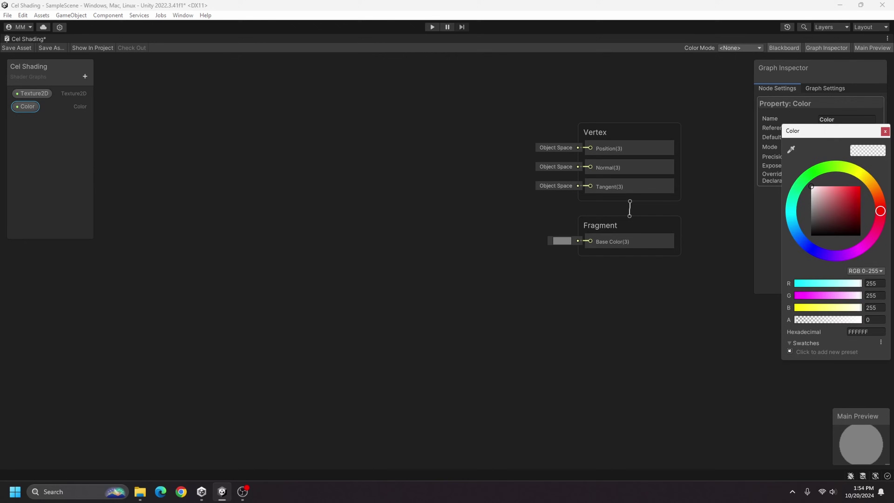
{"action": "left_click", "coordinate": [719, 65]}
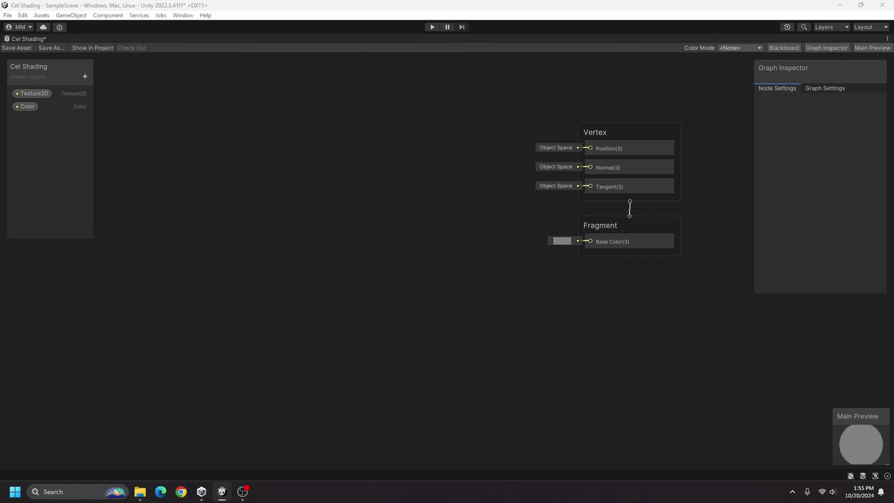
Place the Texture2D property as a node in the graph, well before the Vertex and Fragment blocks
{"action": "left_click_drag", "start_coordinate": [31, 93], "coordinate": [379, 116]}
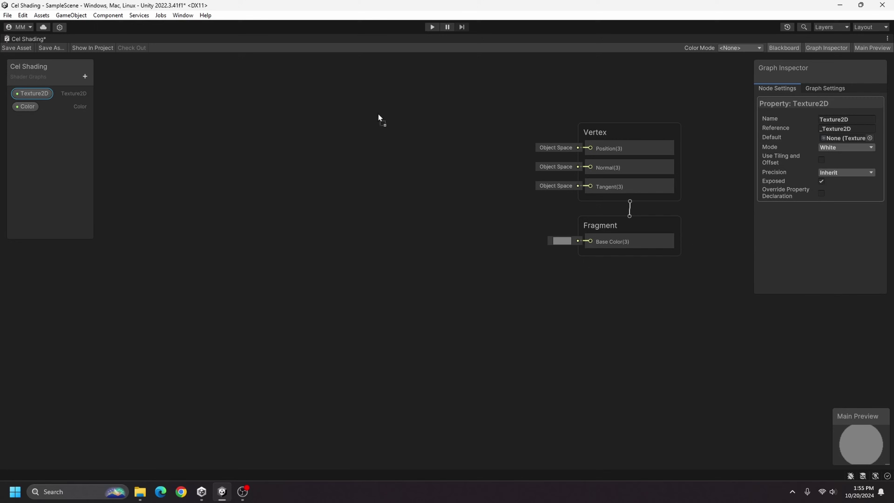
{"action": "left_click_drag", "start_coordinate": [252, 100], "coordinate": [254, 101]}
{"action": "middle_click_drag", "start_coordinate": [392, 137], "coordinate": [439, 220]}
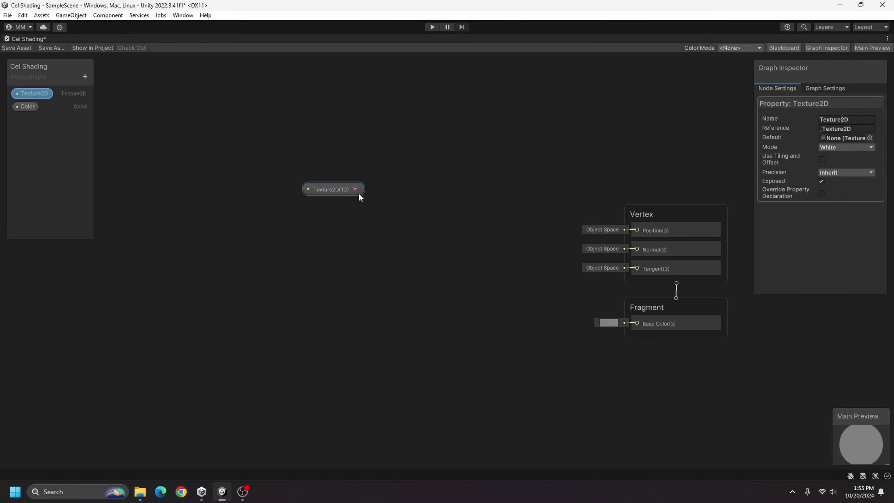
{"action": "left_click", "coordinate": [325, 189]}
{"action": "left_click_drag", "start_coordinate": [324, 190], "coordinate": [253, 193]}
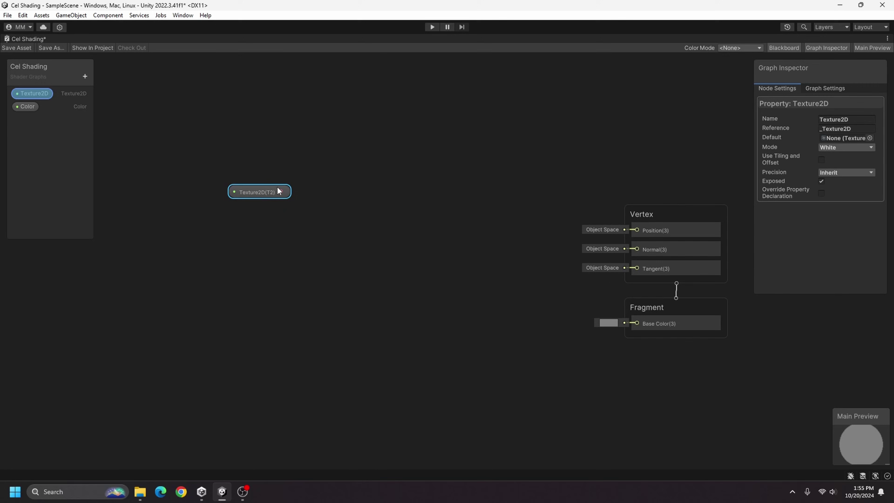
Add a Sample Texture 2D node fed by Texture2D, collapse its preview and connect its RGBA output to the Fragment's Base Color
{"action": "left_click_drag", "start_coordinate": [281, 193], "coordinate": [345, 205]}
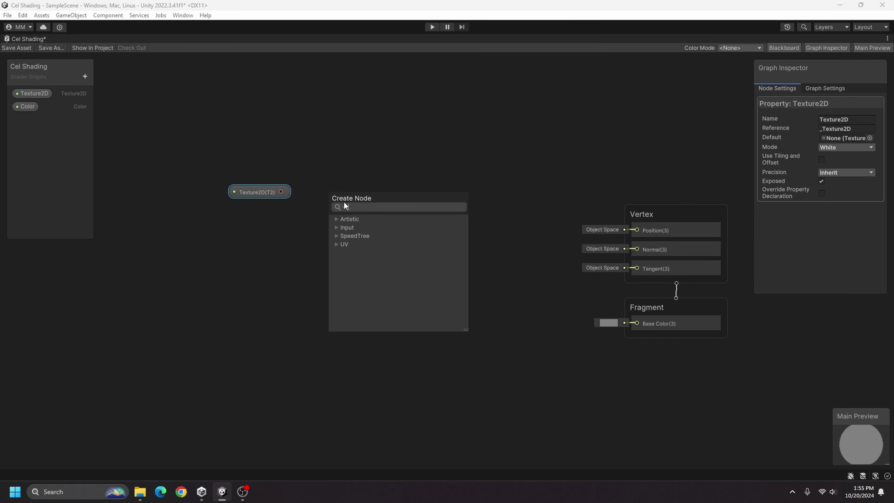
{"action": "type", "text": "samp"}
{"action": "key", "text": "Return"}
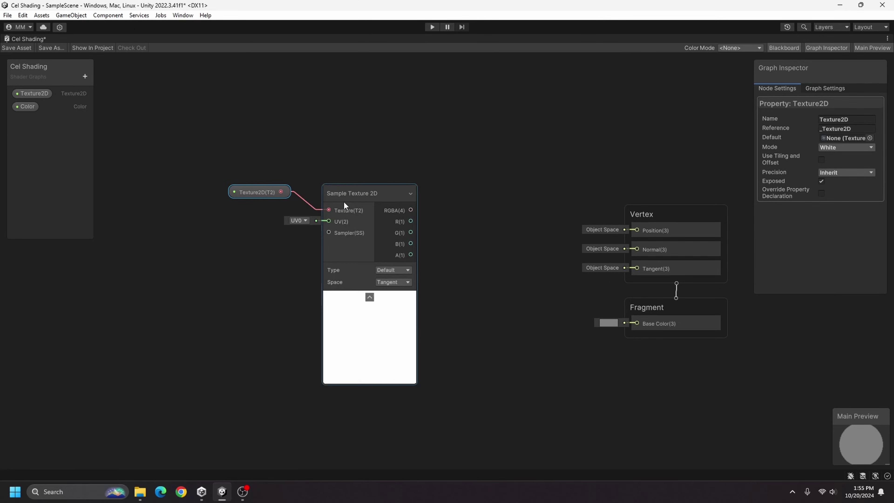
{"action": "left_click", "coordinate": [369, 295]}
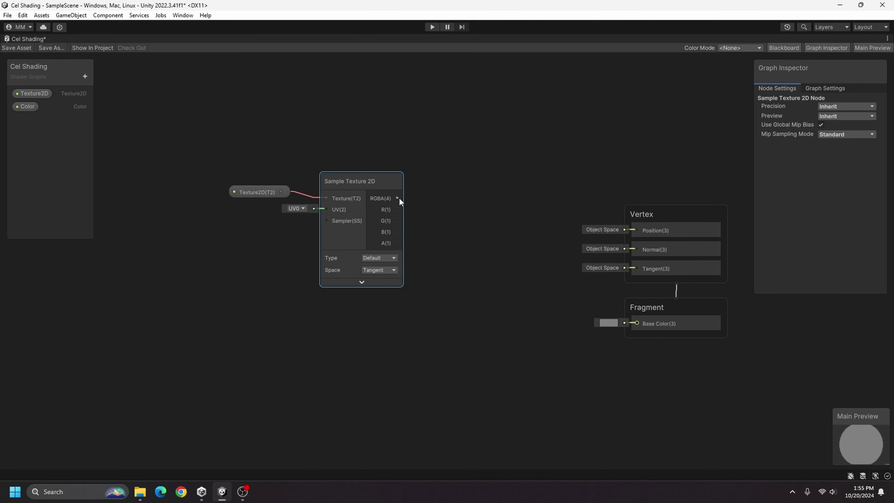
{"action": "left_click_drag", "start_coordinate": [397, 198], "coordinate": [637, 324]}
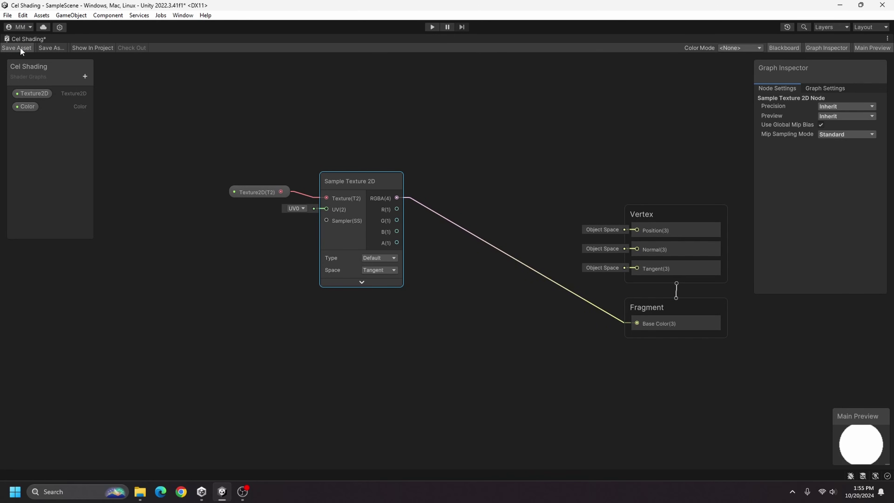
Save the shader graph asset, restore the normal editor layout and show the characters in the Game view
{"action": "left_click", "coordinate": [20, 48]}
{"action": "double_click", "coordinate": [26, 39]}
{"action": "left_click", "coordinate": [221, 41]}
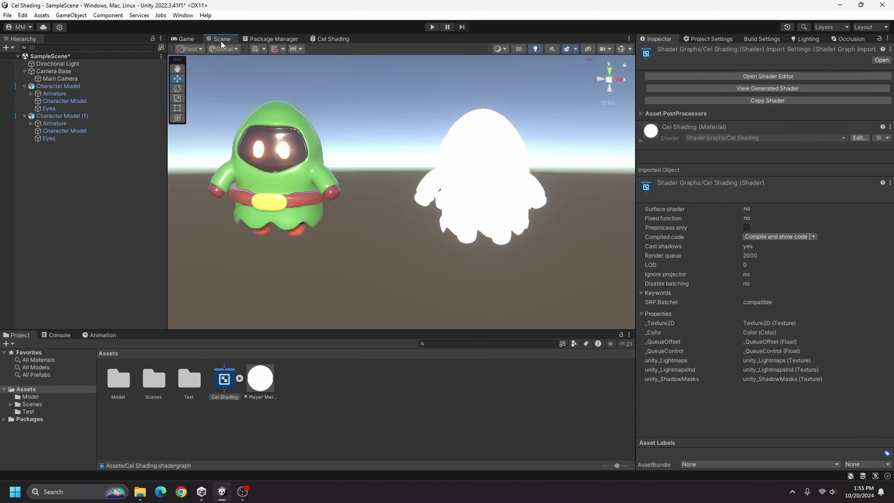
{"action": "left_click", "coordinate": [187, 39]}
Assign the Pear36 palette texture to the Texture2D input of the Player Material
{"action": "left_click", "coordinate": [264, 381]}
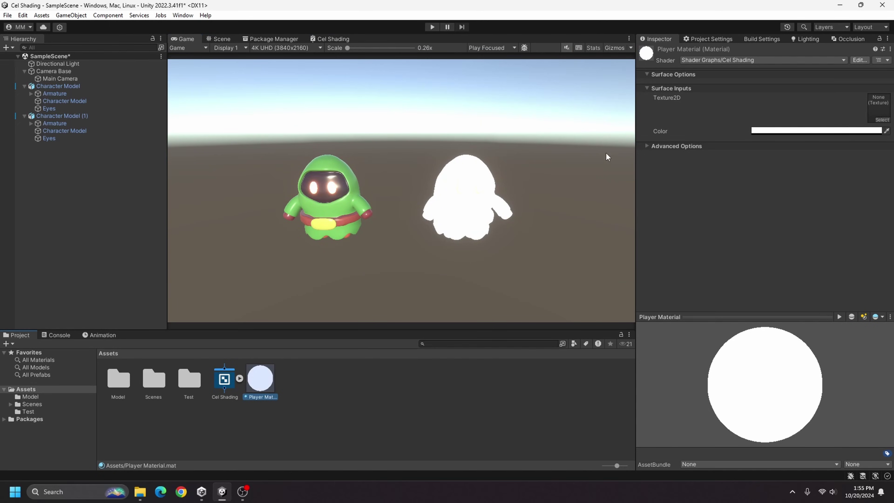
{"action": "left_click", "coordinate": [886, 120]}
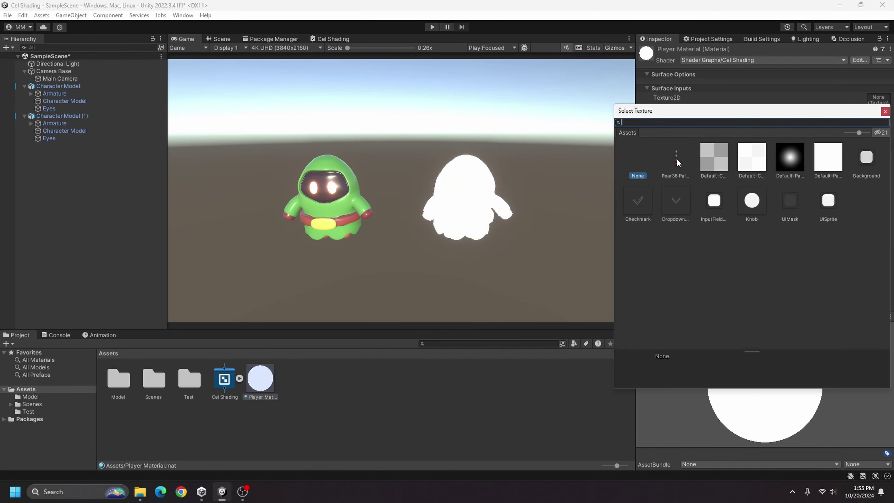
{"action": "left_click", "coordinate": [678, 162]}
{"action": "left_click", "coordinate": [886, 111]}
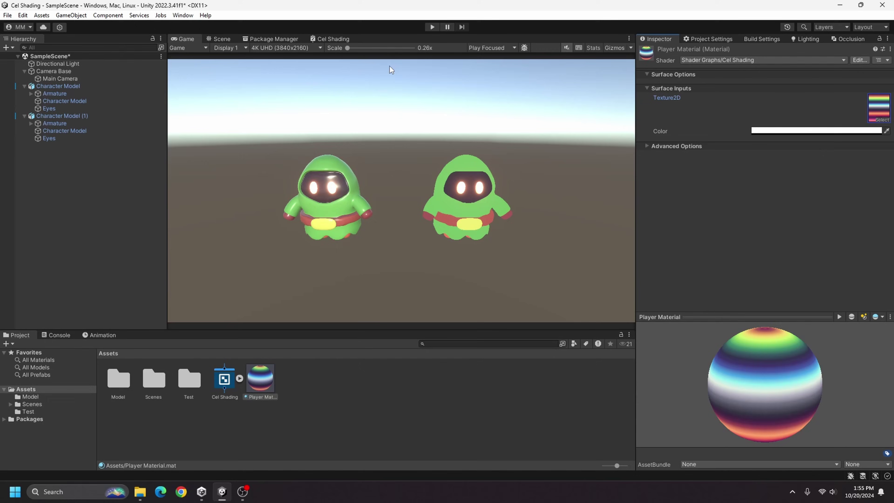
Reopen the Cel Shading graph maximized and add a Main Light Direction node in the empty area well before the texture nodes
{"action": "double_click", "coordinate": [327, 40]}
{"action": "middle_click_drag", "start_coordinate": [372, 236], "coordinate": [529, 220]}
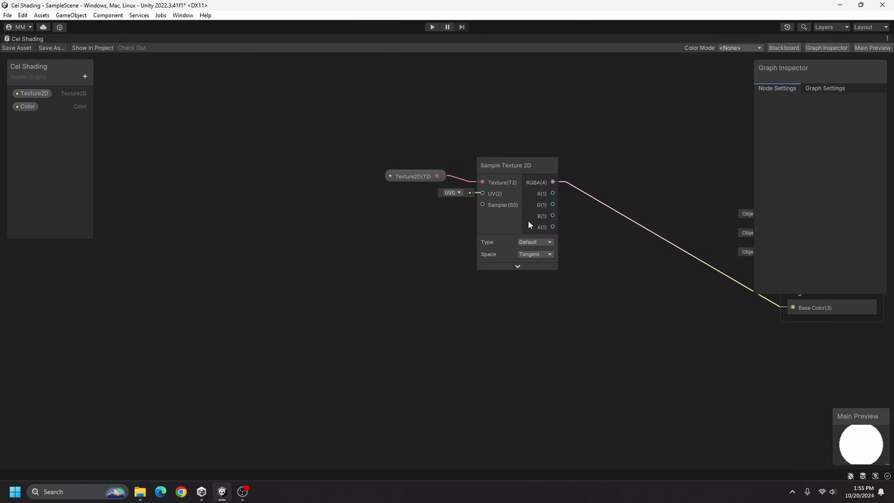
{"action": "middle_click_drag", "start_coordinate": [583, 310], "coordinate": [398, 344]}
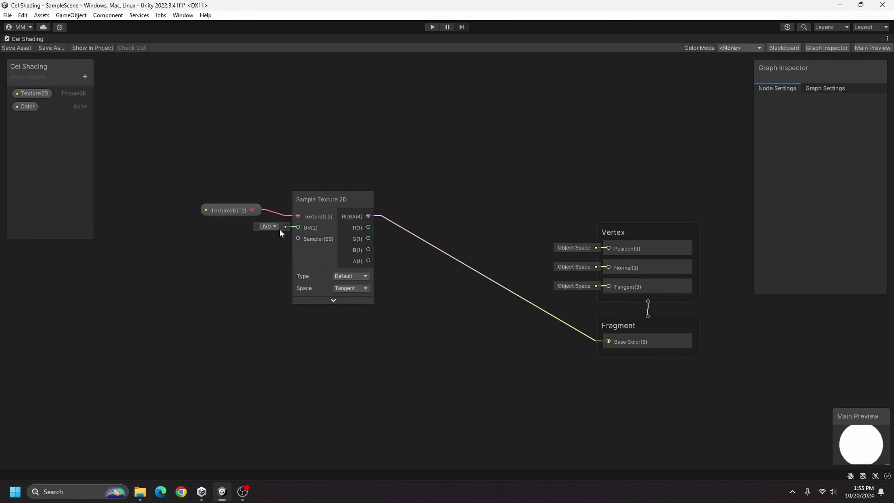
{"action": "right_click", "coordinate": [205, 190]}
{"action": "left_click", "coordinate": [245, 196]}
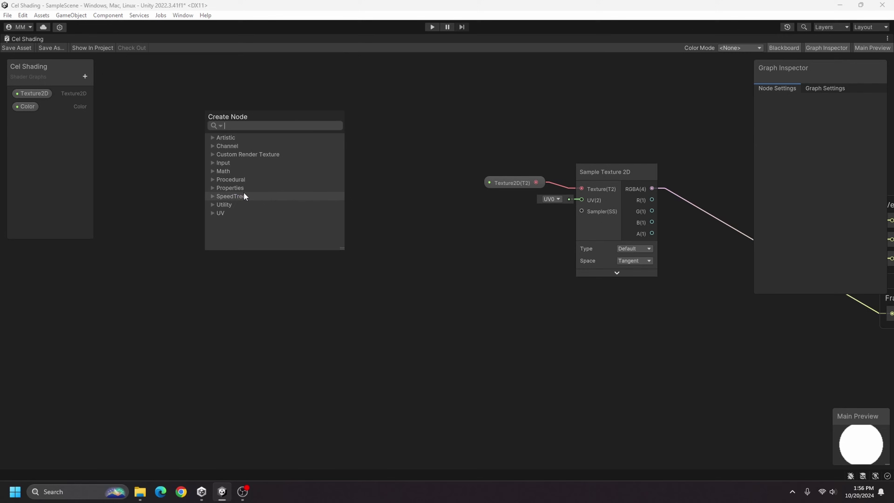
{"action": "type", "text": "main light"}
{"action": "key", "text": "Return"}
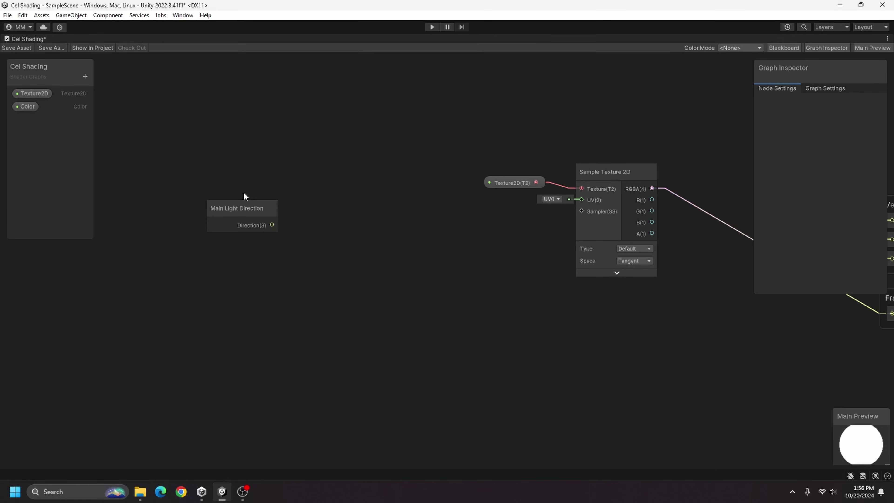
{"action": "left_click_drag", "start_coordinate": [247, 201], "coordinate": [199, 170]}
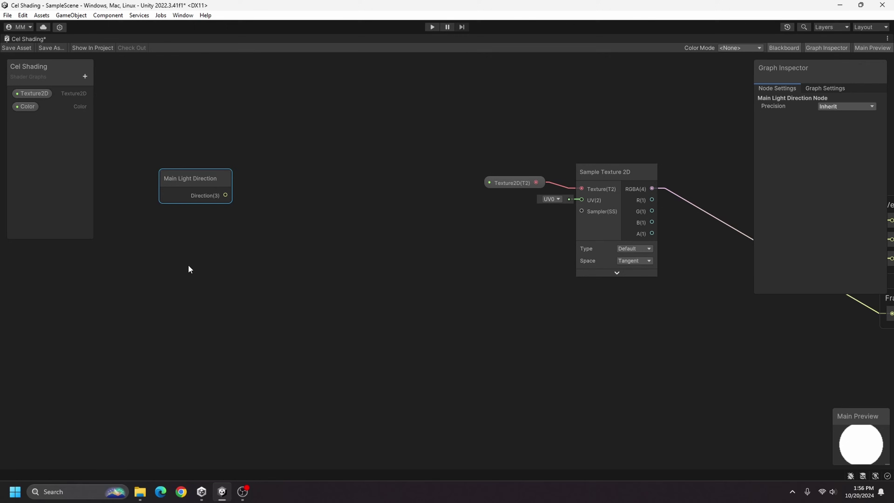
Add a Normal Vector node in World space with its preview collapsed, placed just below Main Light Direction
{"action": "right_click", "coordinate": [194, 220]}
{"action": "left_click", "coordinate": [232, 226]}
{"action": "type", "text": "nor"}
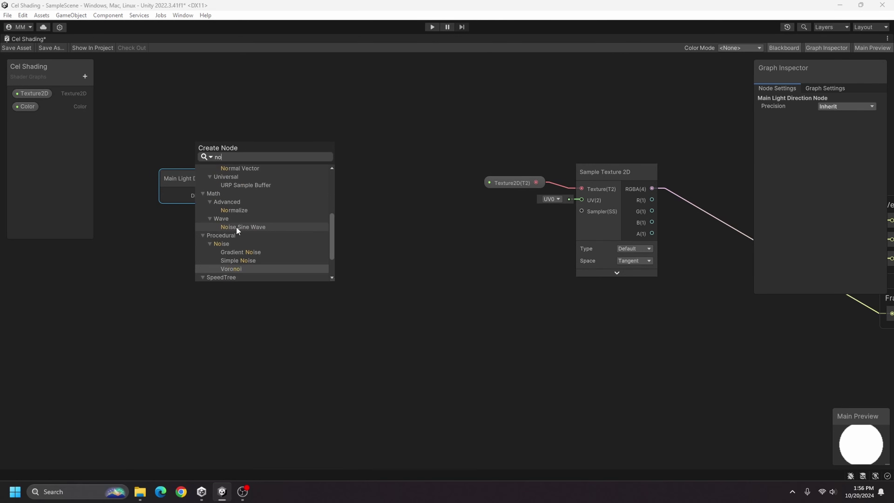
{"action": "key", "text": "Down"}
{"action": "key", "text": "Down"}
{"action": "key", "text": "Down"}
{"action": "left_click", "coordinate": [237, 227]}
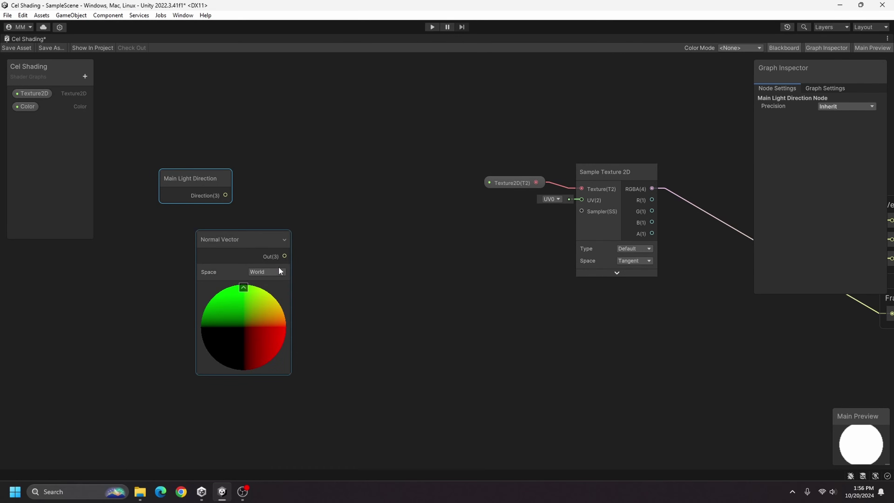
{"action": "left_click", "coordinate": [244, 288]}
{"action": "middle_click_drag", "start_coordinate": [229, 248], "coordinate": [304, 285]}
Add a Negate node fed by Main Light Direction, collapse its preview and align it beside that node
{"action": "left_click_drag", "start_coordinate": [301, 231], "coordinate": [353, 241]}
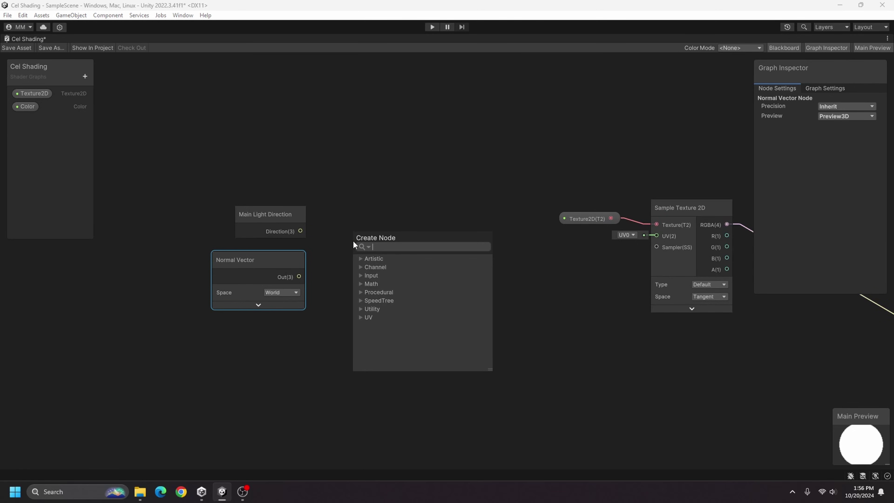
{"action": "type", "text": "negate"}
{"action": "key", "text": "Return"}
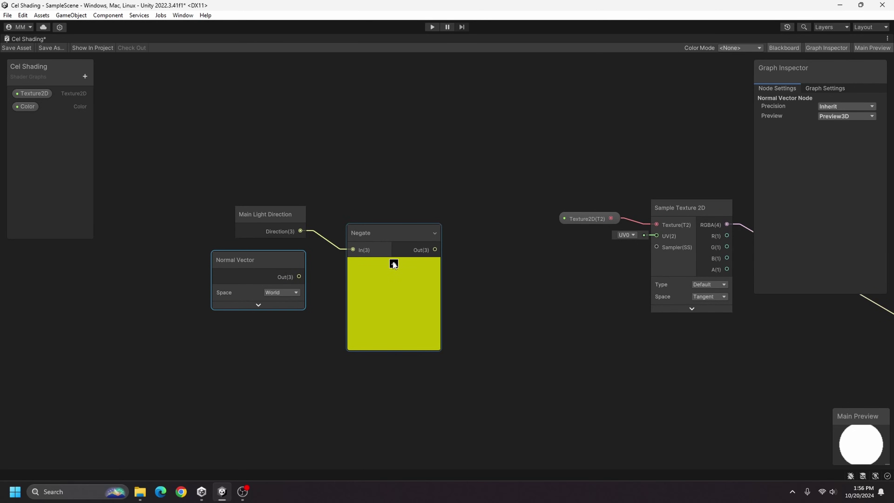
{"action": "left_click", "coordinate": [393, 264]}
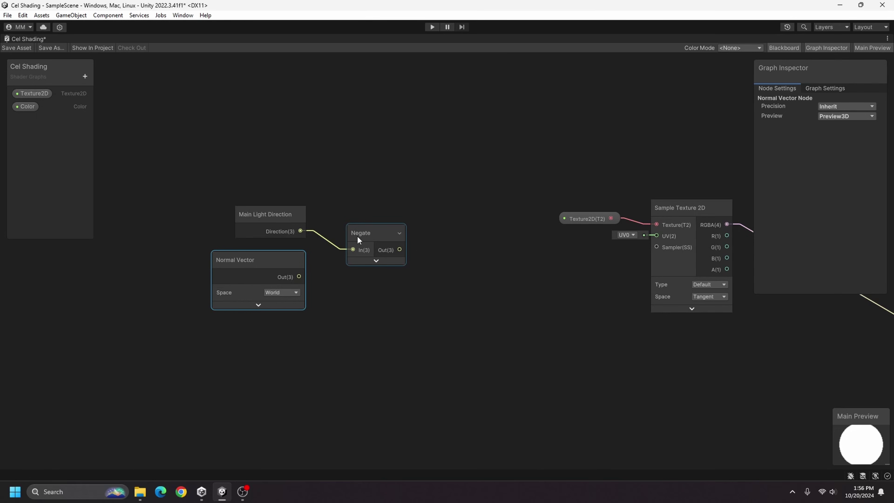
{"action": "left_click_drag", "start_coordinate": [361, 234], "coordinate": [339, 217]}
Add a Dot Product node with Negate's output feeding A and Normal Vector's output feeding B, with its preview collapsed
{"action": "right_click", "coordinate": [434, 267]}
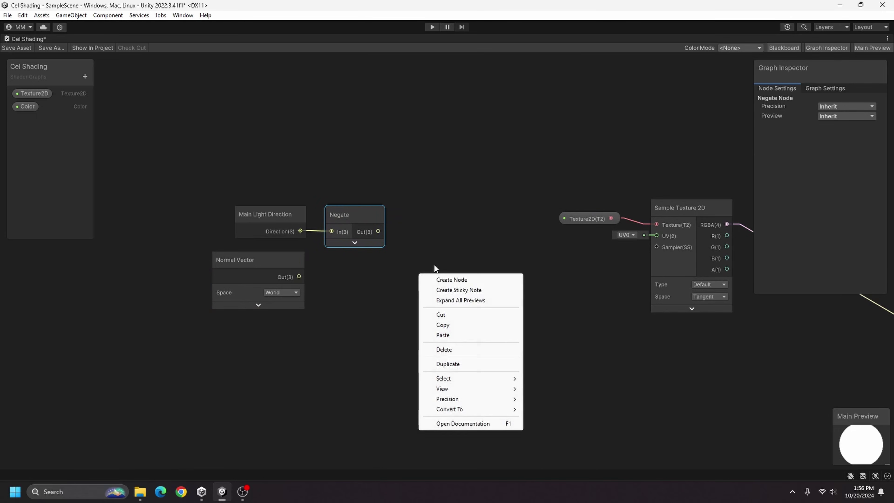
{"action": "left_click", "coordinate": [464, 278]}
{"action": "type", "text": "dot"}
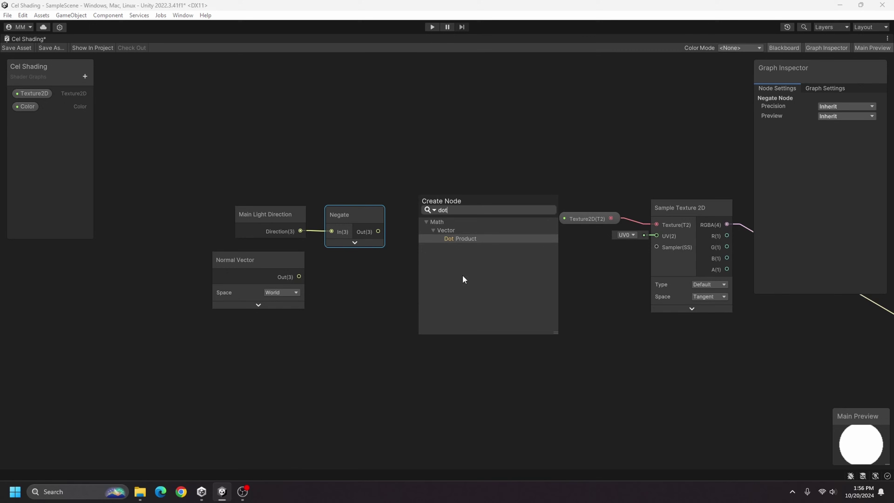
{"action": "key", "text": "Return"}
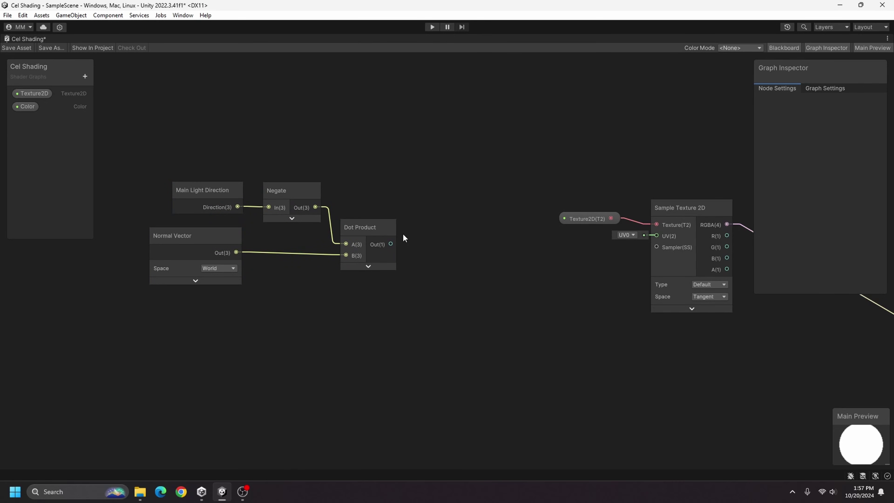
{"action": "left_click_drag", "start_coordinate": [417, 249], "coordinate": [152, 166]}
{"action": "middle_click_drag", "start_coordinate": [414, 282], "coordinate": [472, 311]}
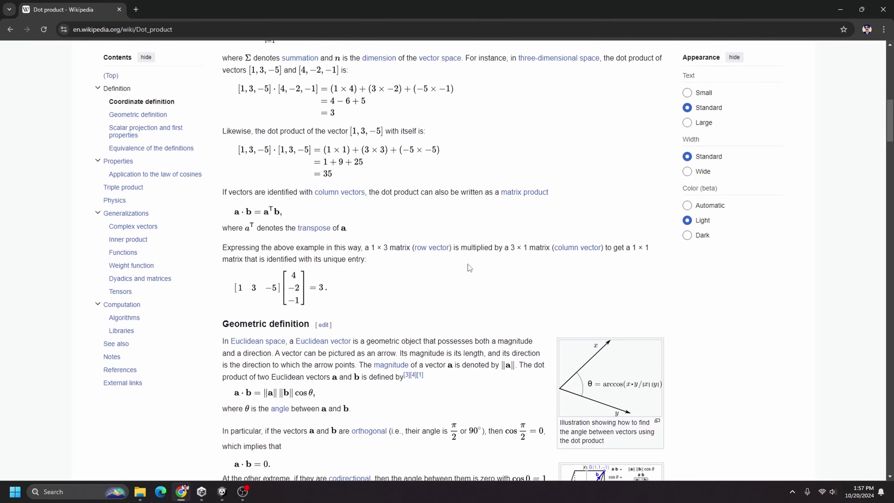
Read through the Wikipedia article on the dot product in the browser, from its definitions to its properties, and return to Unity
{"action": "scroll", "coordinate": [461, 264], "scroll_direction": "up", "scroll_amount": 6}
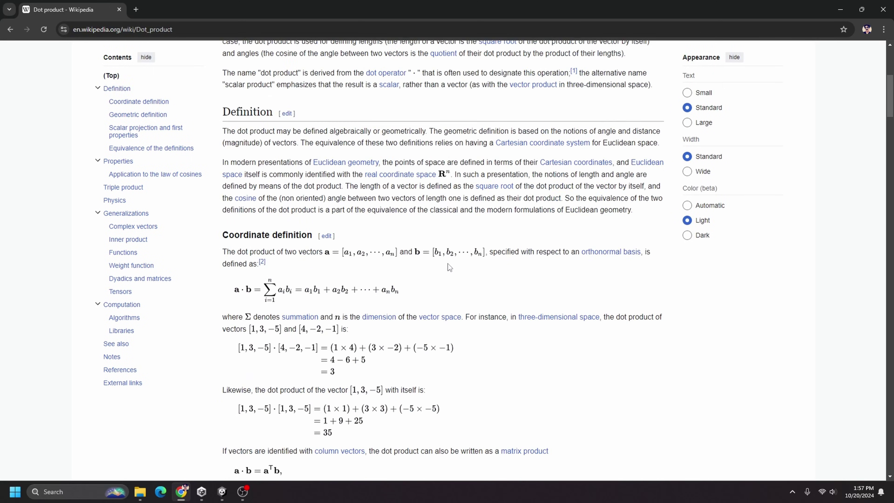
{"action": "scroll", "coordinate": [447, 265], "scroll_direction": "down", "scroll_amount": 5}
{"action": "scroll", "coordinate": [444, 267], "scroll_direction": "down", "scroll_amount": 10}
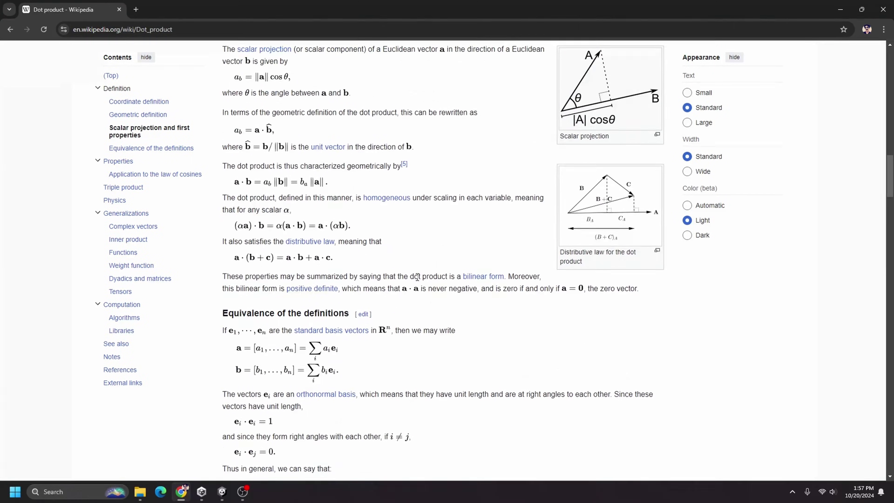
{"action": "scroll", "coordinate": [534, 233], "scroll_direction": "down", "scroll_amount": 15}
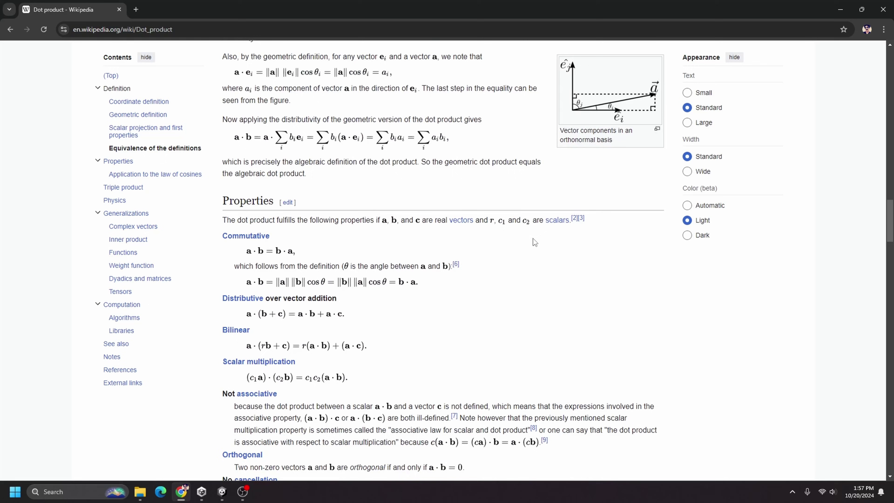
{"action": "scroll", "coordinate": [531, 263], "scroll_direction": "up", "scroll_amount": 20}
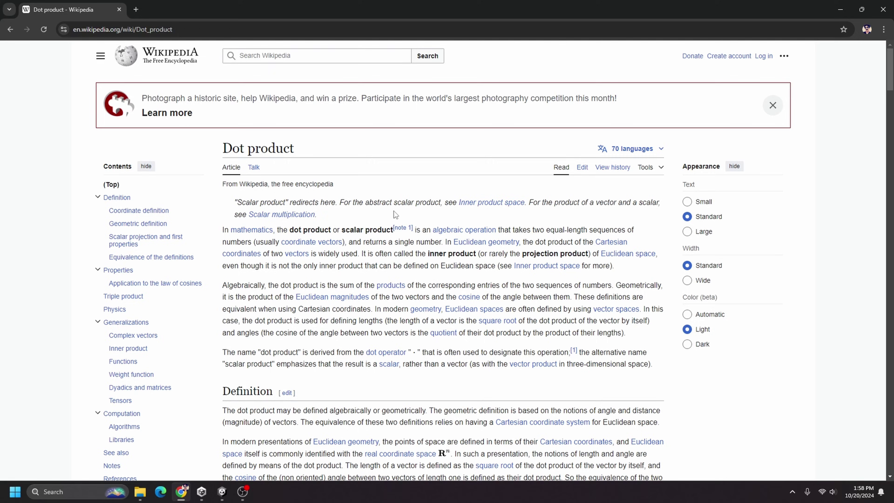
{"action": "left_click", "coordinate": [850, 9]}
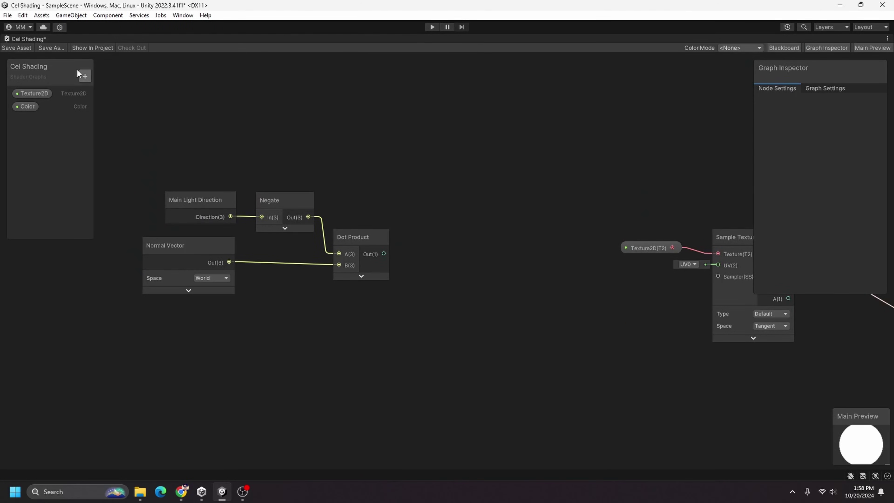
Compare the two character models in the Scene view and return to the maximized Cel Shading graph
{"action": "double_click", "coordinate": [23, 40]}
{"action": "left_click", "coordinate": [217, 39]}
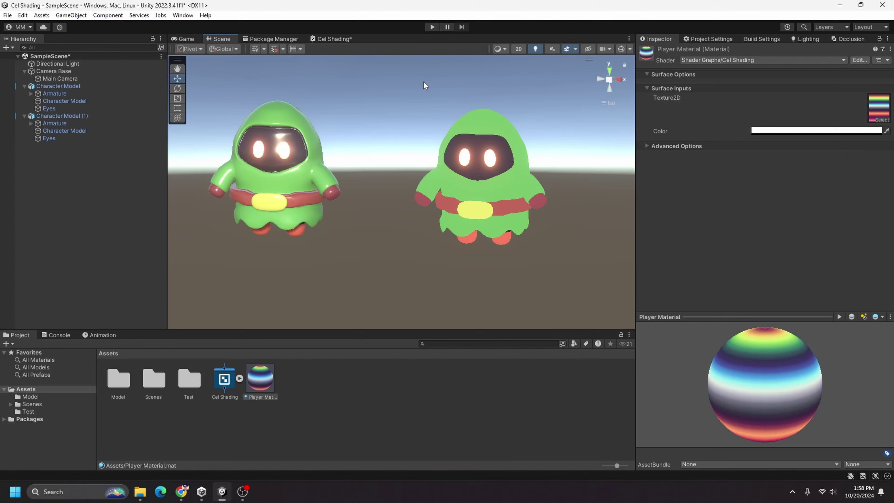
{"action": "double_click", "coordinate": [330, 40]}
Add a Remap node fed by the Dot Product output, keeping In Min Max at -1 to 1 and Out Min Max at 0 to 1
{"action": "middle_click_drag", "start_coordinate": [583, 256], "coordinate": [532, 253]}
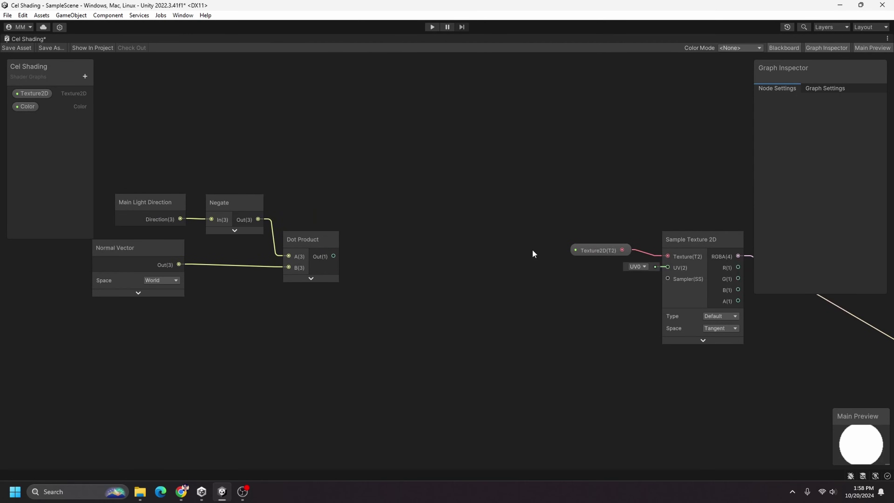
{"action": "right_click", "coordinate": [405, 295]}
{"action": "left_click", "coordinate": [406, 295]}
{"action": "type", "text": "remap"}
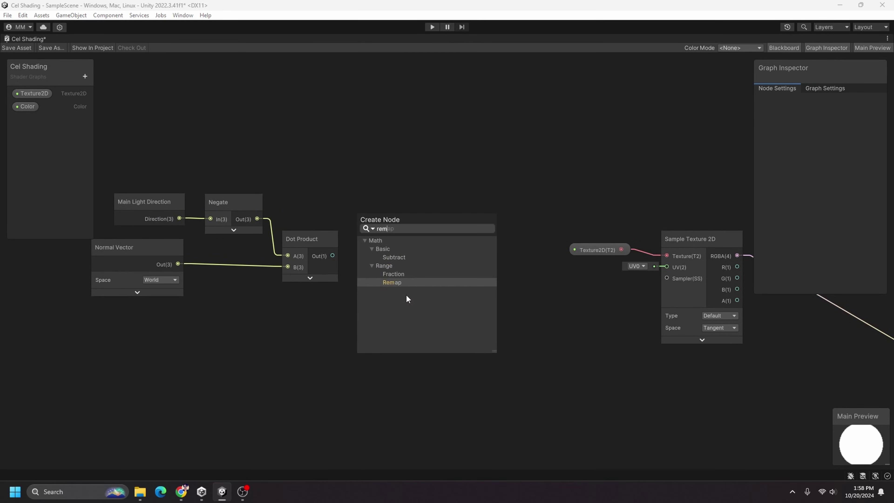
{"action": "key", "text": "Return"}
{"action": "left_click_drag", "start_coordinate": [333, 256], "coordinate": [365, 328]}
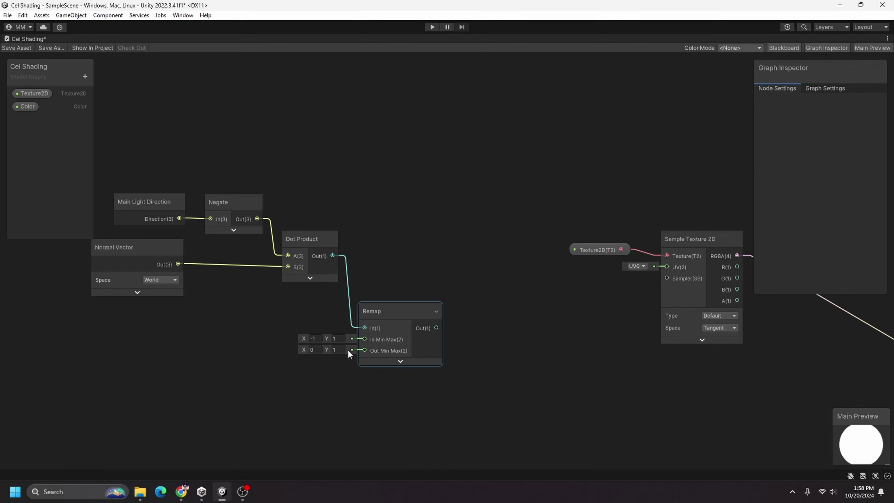
{"action": "left_click", "coordinate": [357, 359]}
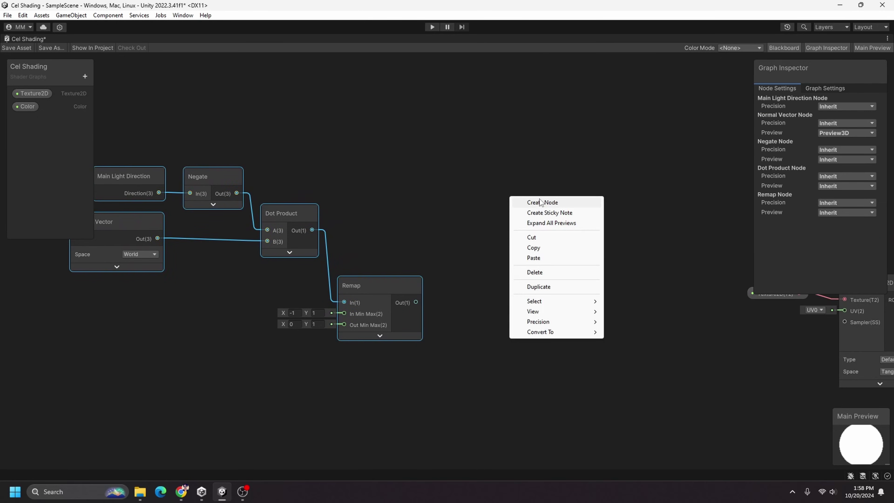
Add a Step node after Remap and connect Remap's output to its In input
{"action": "left_click", "coordinate": [540, 199]}
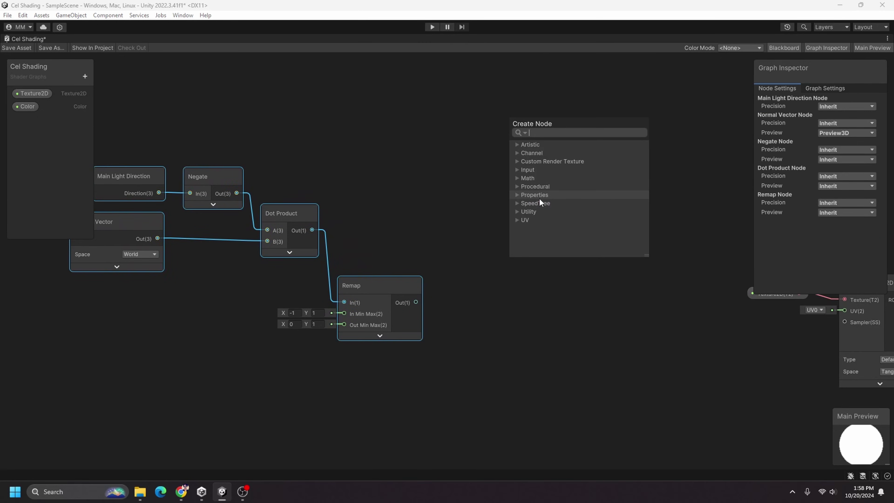
{"action": "type", "text": "step"}
{"action": "key", "text": "Return"}
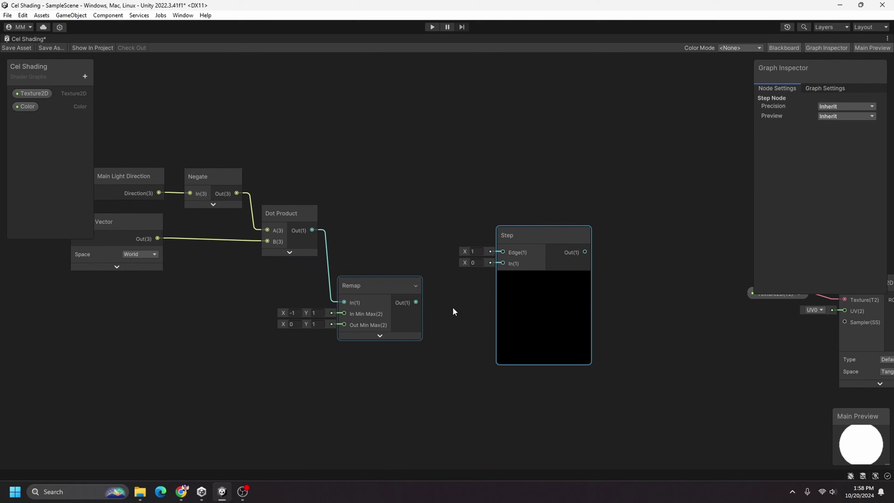
{"action": "left_click_drag", "start_coordinate": [415, 302], "coordinate": [506, 265]}
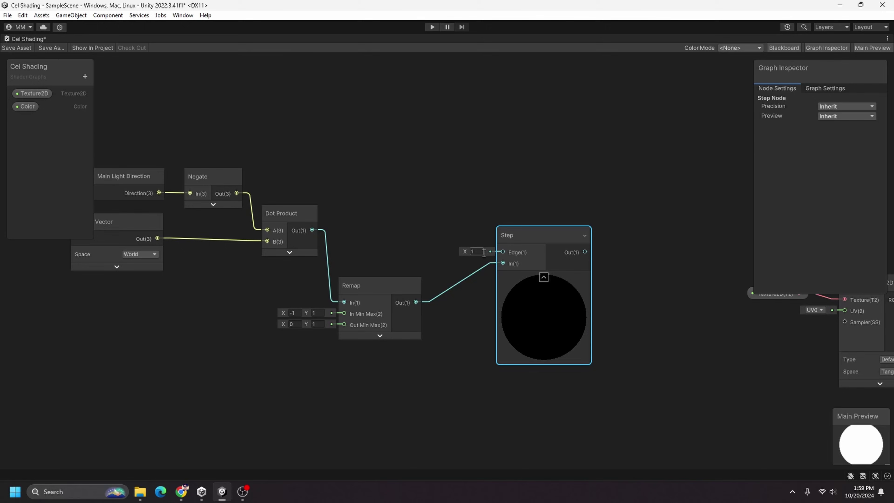
Set the Step node's Edge to 0.5
{"action": "key", "text": "Return"}
{"action": "left_click_drag", "start_coordinate": [463, 252], "coordinate": [459, 256]}
{"action": "left_click", "coordinate": [477, 252]}
{"action": "type", "text": "0.5"}
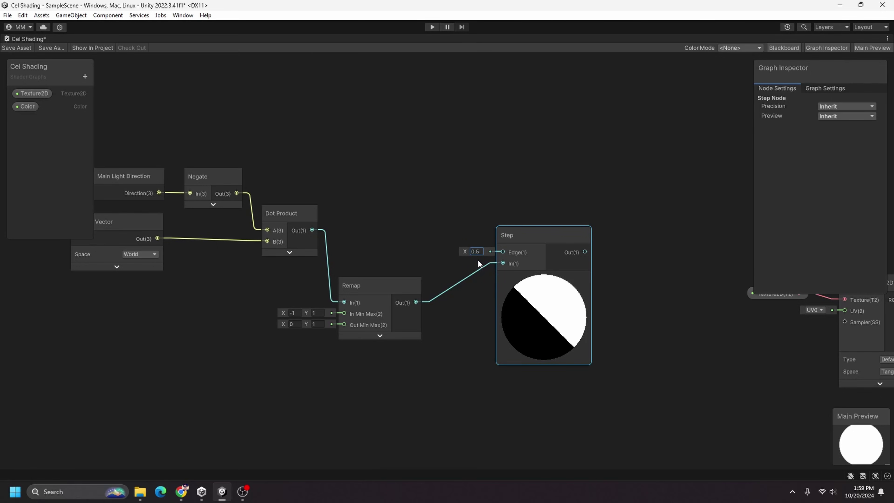
Add a Multiply node after Step, with the Step output connected to its B input
{"action": "scroll", "coordinate": [531, 293], "scroll_direction": "down", "scroll_amount": 1}
{"action": "middle_click_drag", "start_coordinate": [531, 293], "coordinate": [394, 216]}
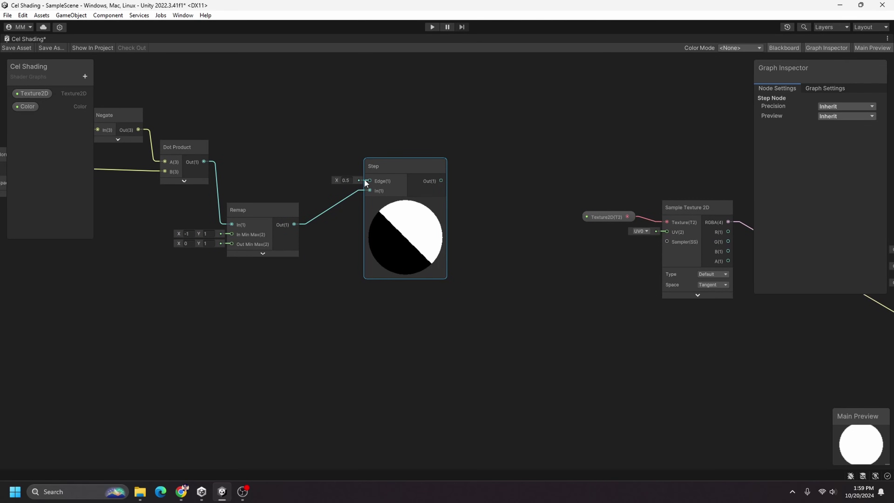
{"action": "left_click_drag", "start_coordinate": [441, 181], "coordinate": [521, 261]}
{"action": "type", "text": "mul"}
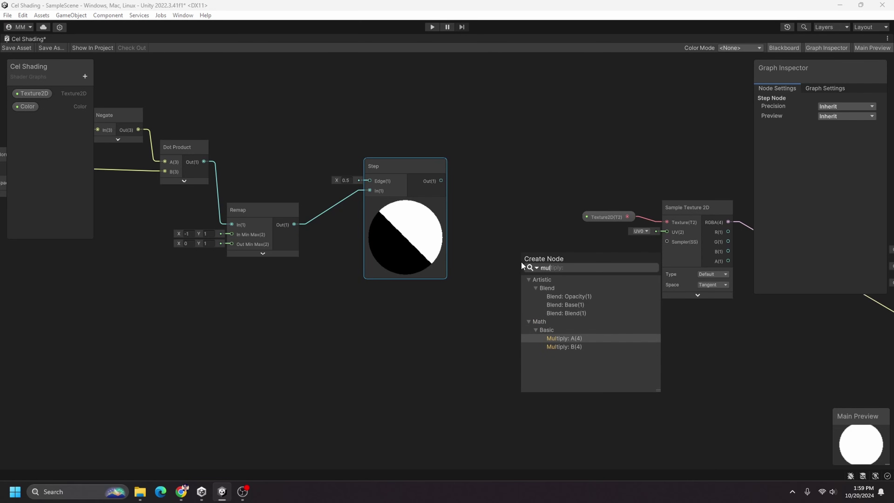
{"action": "key", "text": "Return"}
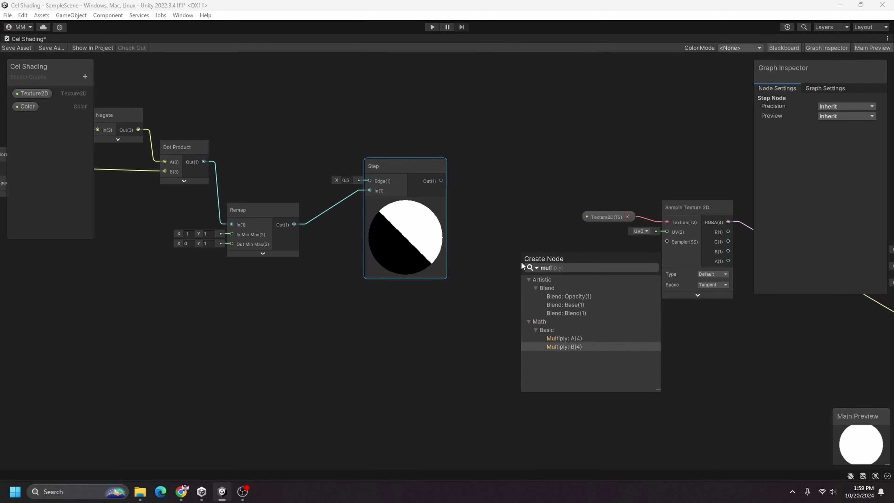
{"action": "scroll", "coordinate": [682, 295], "scroll_direction": "down", "scroll_amount": 1}
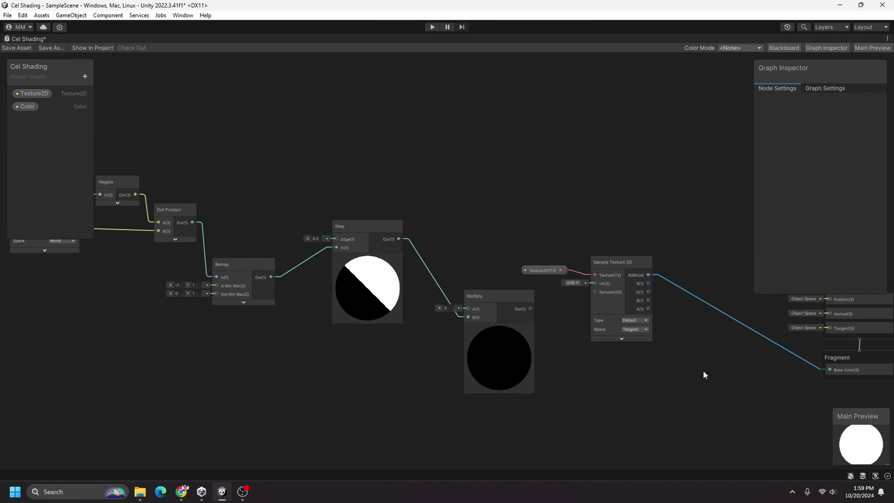
Disconnect the texture from Base Color, move the texture nodes above Multiply, and connect Sample Texture 2D's RGBA output to Multiply's A input
{"action": "key", "text": "Delete"}
{"action": "left_click_drag", "start_coordinate": [557, 220], "coordinate": [557, 220]}
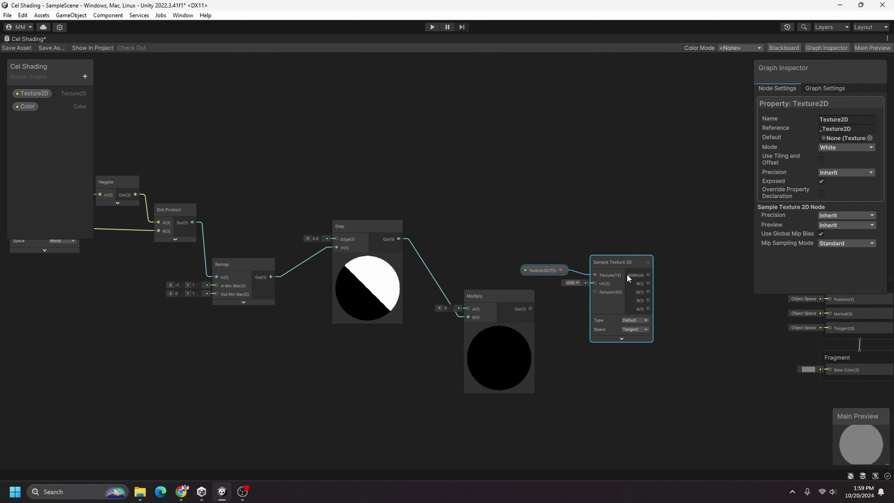
{"action": "left_click_drag", "start_coordinate": [626, 274], "coordinate": [585, 243]}
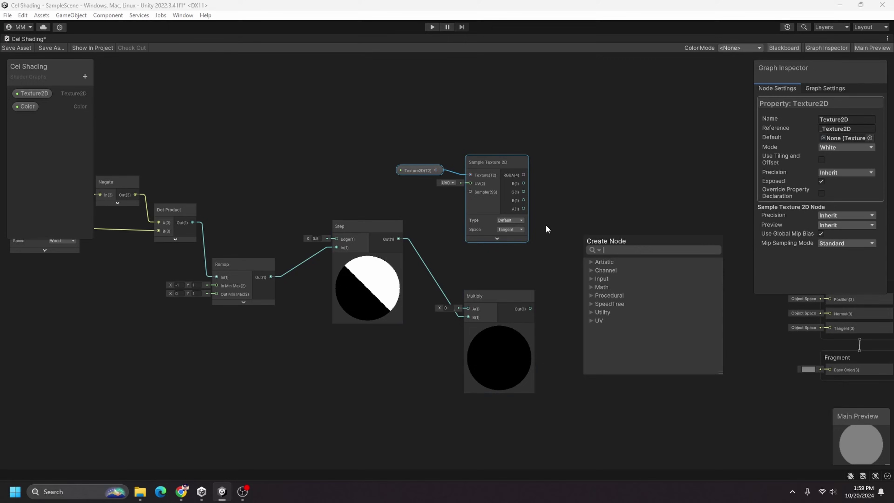
{"action": "left_click", "coordinate": [622, 156]}
{"action": "left_click_drag", "start_coordinate": [524, 175], "coordinate": [469, 309]}
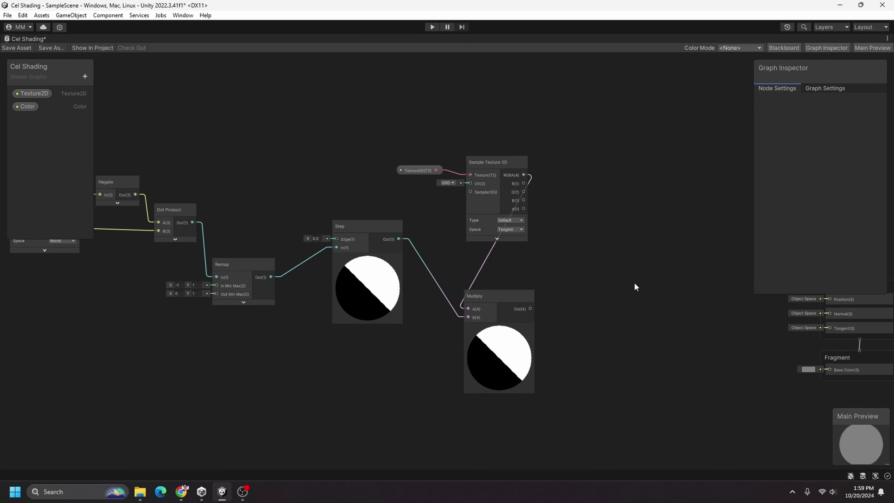
Connect the Multiply output to the Fragment's Base Color and save the shader graph
{"action": "middle_click_drag", "start_coordinate": [573, 313], "coordinate": [386, 274]}
{"action": "left_click_drag", "start_coordinate": [352, 273], "coordinate": [652, 334]}
{"action": "middle_click_drag", "start_coordinate": [437, 262], "coordinate": [627, 323]}
{"action": "left_click", "coordinate": [21, 46]}
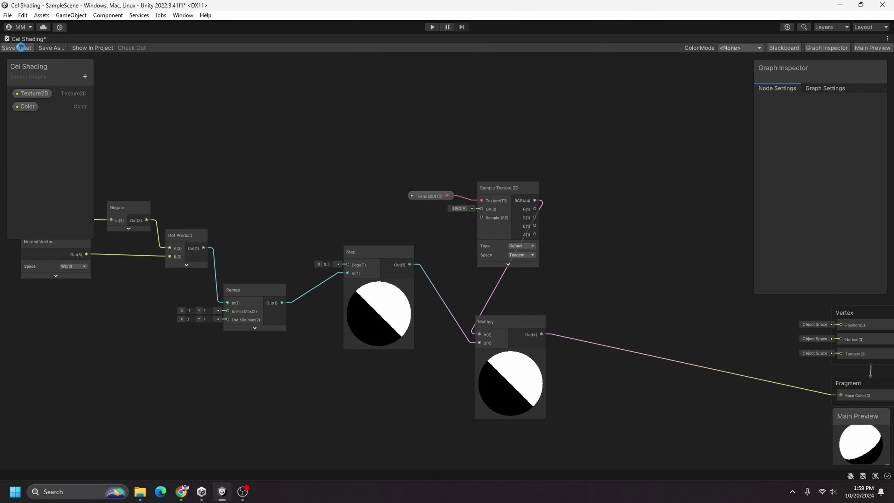
Rotate the Directional Light around its Y axis while checking the characters' shading in the Game view
{"action": "double_click", "coordinate": [25, 39]}
{"action": "left_click", "coordinate": [185, 39]}
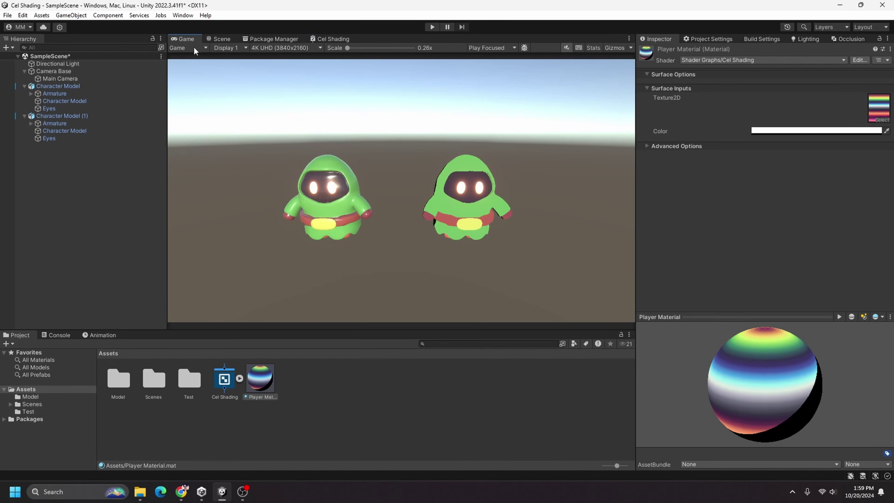
{"action": "left_click", "coordinate": [71, 63]}
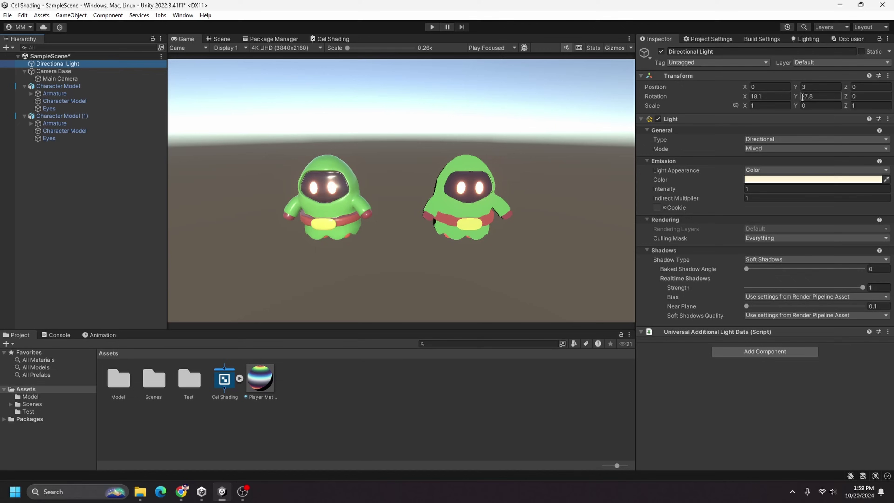
{"action": "mouse_move", "coordinate": [796, 98]}
{"action": "left_mouse_down"}
{"action": "mouse_move", "coordinate": [879, 112]}
{"action": "mouse_move", "coordinate": [134, 117]}
{"action": "mouse_move", "coordinate": [299, 140]}
{"action": "mouse_move", "coordinate": [360, 160]}
{"action": "mouse_move", "coordinate": [199, 173]}
{"action": "mouse_move", "coordinate": [352, 180]}
{"action": "mouse_move", "coordinate": [269, 202]}
{"action": "mouse_move", "coordinate": [539, 220]}
{"action": "mouse_move", "coordinate": [631, 200]}
{"action": "mouse_move", "coordinate": [571, 197]}
{"action": "mouse_move", "coordinate": [612, 194]}
{"action": "mouse_move", "coordinate": [585, 199]}
{"action": "left_mouse_up"}
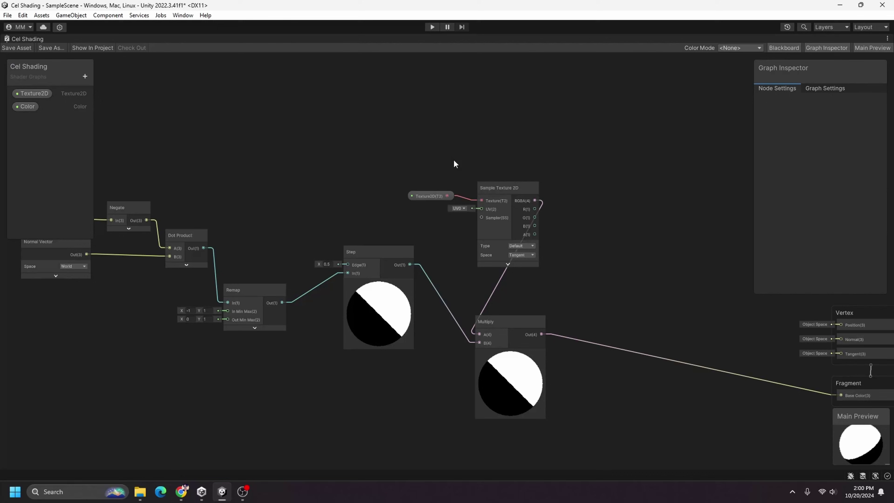
Move the Texture2D and Sample Texture 2D nodes above the Step node and collapse the Multiply preview
{"action": "middle_click_drag", "start_coordinate": [593, 237], "coordinate": [669, 253]}
{"action": "left_click_drag", "start_coordinate": [316, 78], "coordinate": [492, 176]}
{"action": "left_click_drag", "start_coordinate": [486, 129], "coordinate": [359, 116]}
{"action": "left_click", "coordinate": [490, 315]}
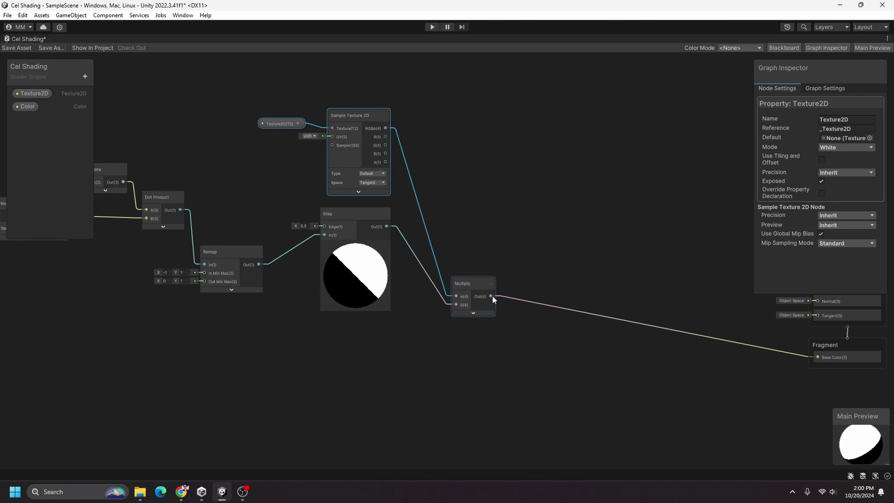
Add a second Multiply node combining the first Multiply's output with the Color property, and connect its output to Base Color
{"action": "left_click_drag", "start_coordinate": [491, 296], "coordinate": [514, 319]}
{"action": "type", "text": "multiply"}
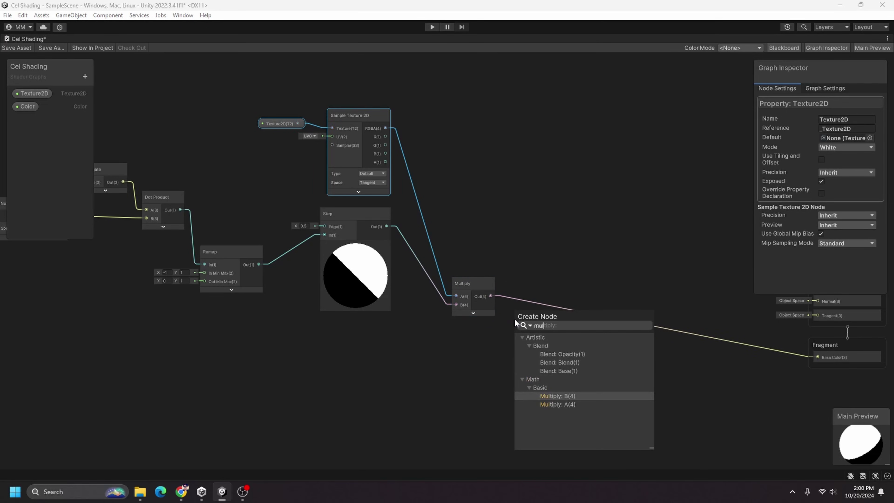
{"action": "key", "text": "Return"}
{"action": "left_click", "coordinate": [24, 102]}
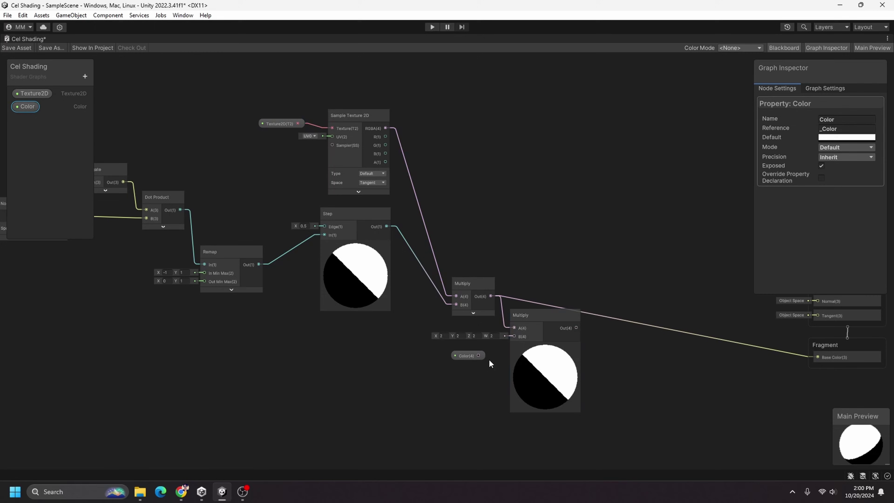
{"action": "left_click_drag", "start_coordinate": [479, 356], "coordinate": [514, 337]}
{"action": "left_click_drag", "start_coordinate": [466, 355], "coordinate": [472, 342]}
{"action": "left_click_drag", "start_coordinate": [577, 327], "coordinate": [821, 356]}
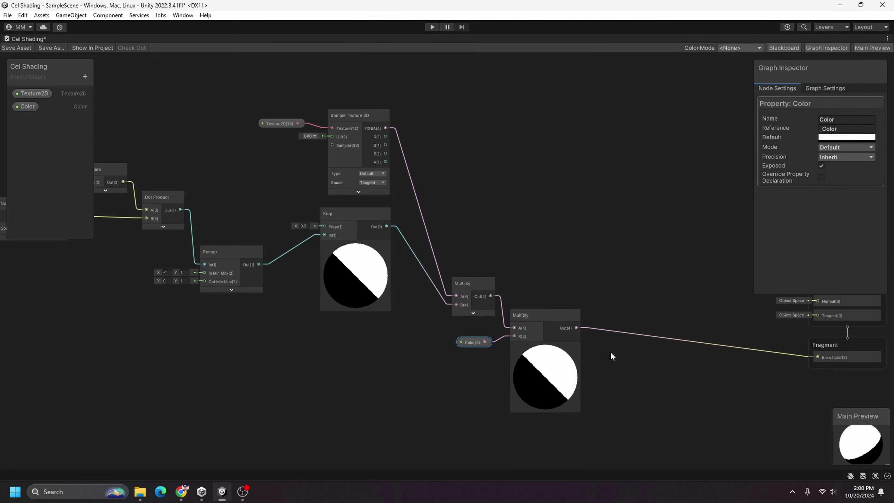
Try a red FF0000 Color on Player Material in the Game view and restore it to white FFFFFF
{"action": "double_click", "coordinate": [36, 39]}
{"action": "left_click", "coordinate": [189, 39]}
{"action": "left_click", "coordinate": [262, 379]}
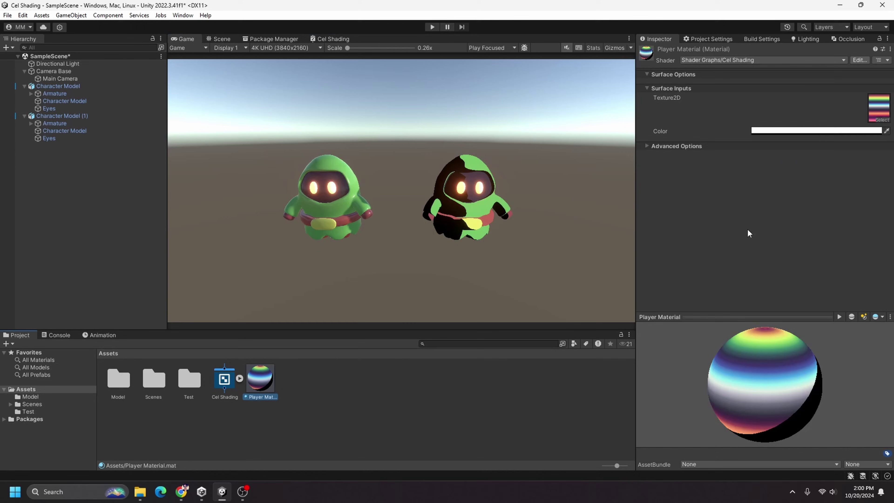
{"action": "left_click", "coordinate": [765, 131]}
{"action": "left_click", "coordinate": [861, 180]}
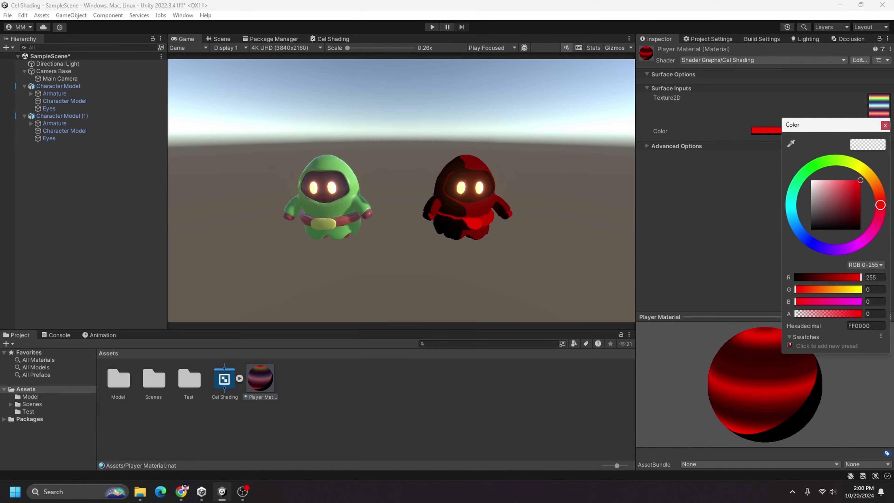
{"action": "left_click_drag", "start_coordinate": [832, 201], "coordinate": [811, 181]}
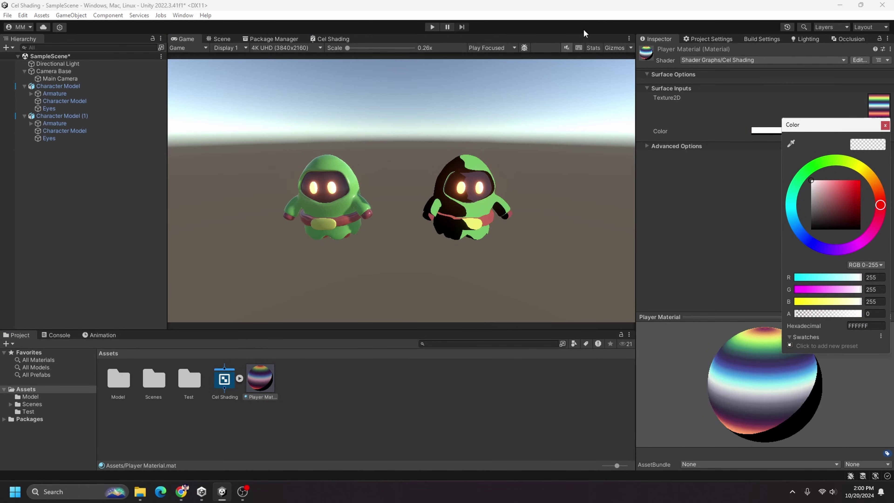
{"action": "left_click", "coordinate": [886, 126]}
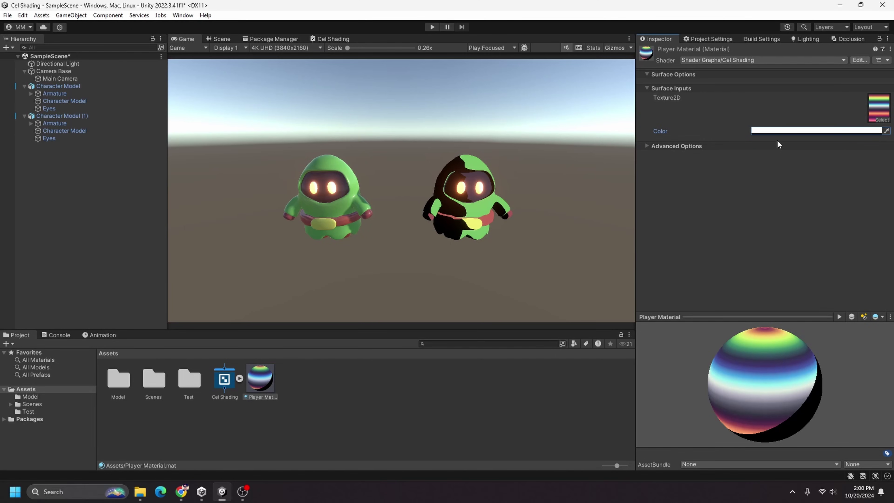
Return to the maximized Cel Shading graph, collapse the second Multiply's preview, and set the Step node's Edge to 1
{"action": "double_click", "coordinate": [318, 39]}
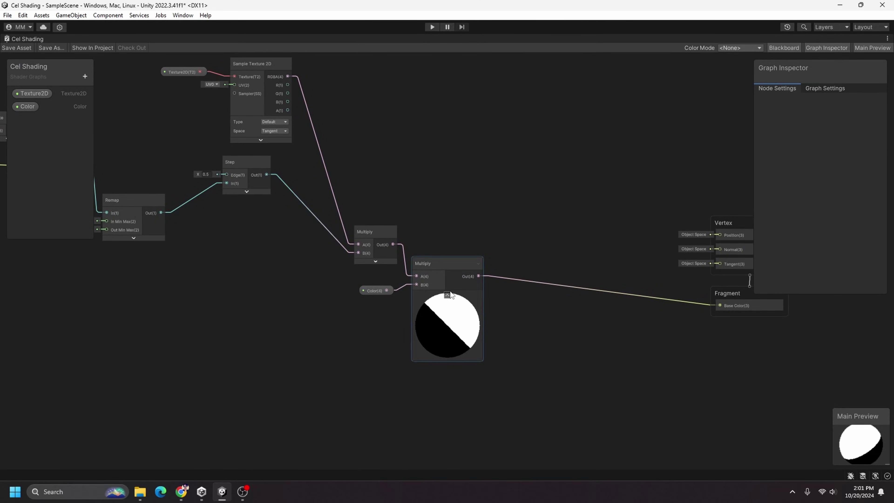
{"action": "left_click", "coordinate": [448, 295]}
{"action": "left_click", "coordinate": [242, 164]}
{"action": "middle_click_drag", "start_coordinate": [408, 223], "coordinate": [513, 250]}
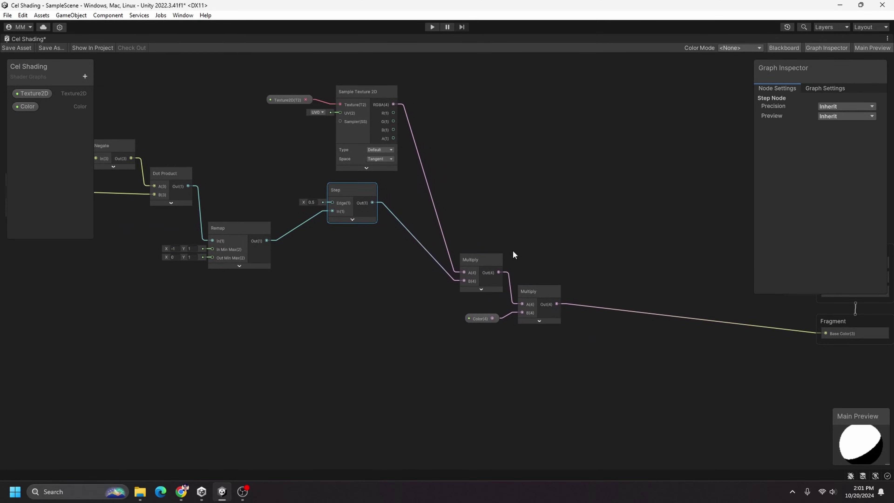
{"action": "left_click_drag", "start_coordinate": [350, 191], "coordinate": [349, 189]}
{"action": "left_click", "coordinate": [310, 201]}
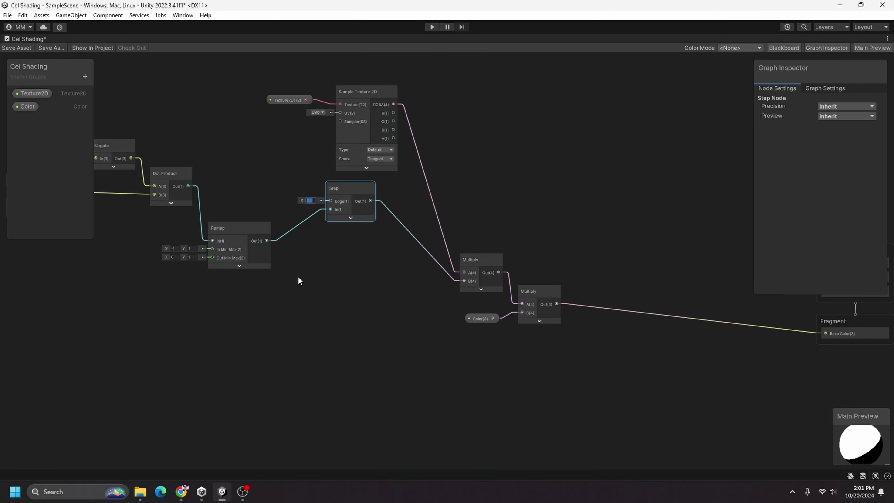
{"action": "type", "text": "1"}
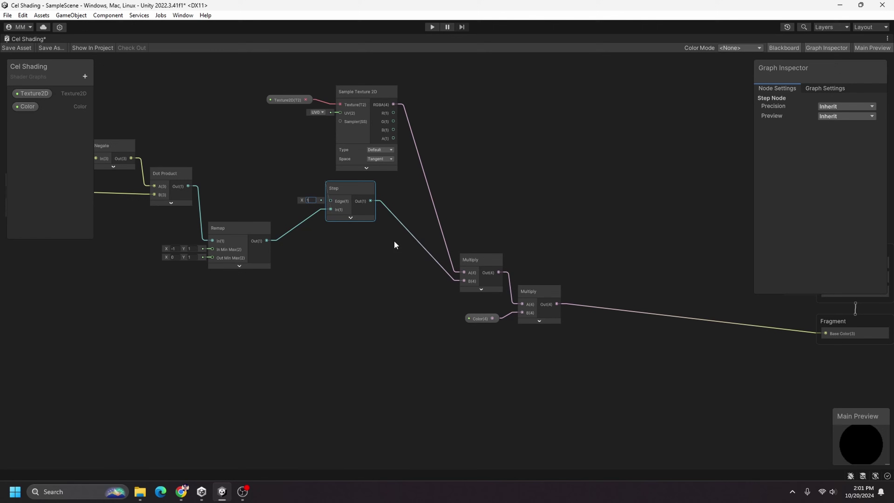
{"action": "left_click", "coordinate": [396, 281]}
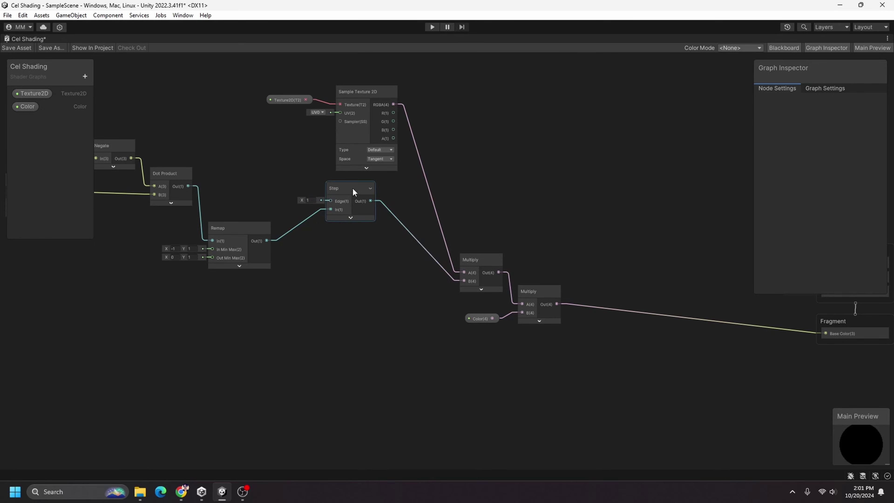
Duplicate the Step node below the original, keeping its Remap connection, and set the copy's Edge to -1
{"action": "left_click_drag", "start_coordinate": [352, 186], "coordinate": [341, 189]}
{"action": "key", "text": "ctrl+c"}
{"action": "key", "text": "ctrl+v"}
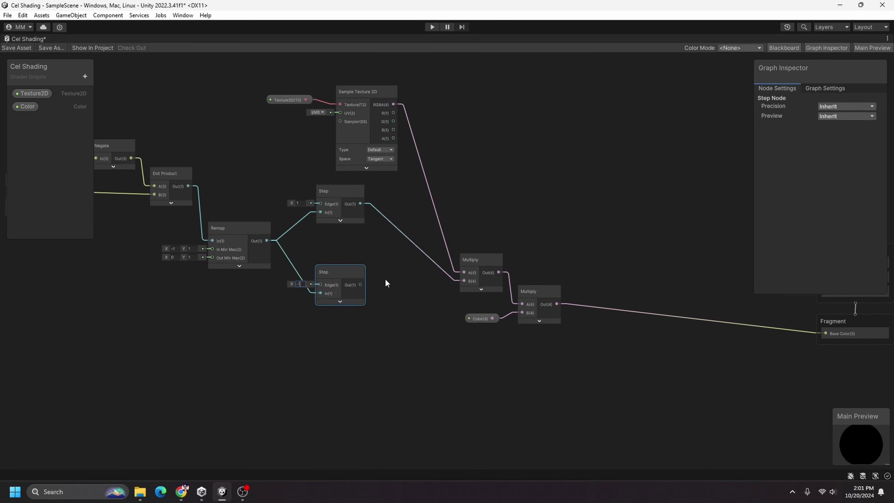
Create an Add node with the first Step's output in A and the second Step's output in B
{"action": "key", "text": "space"}
{"action": "type", "text": "add"}
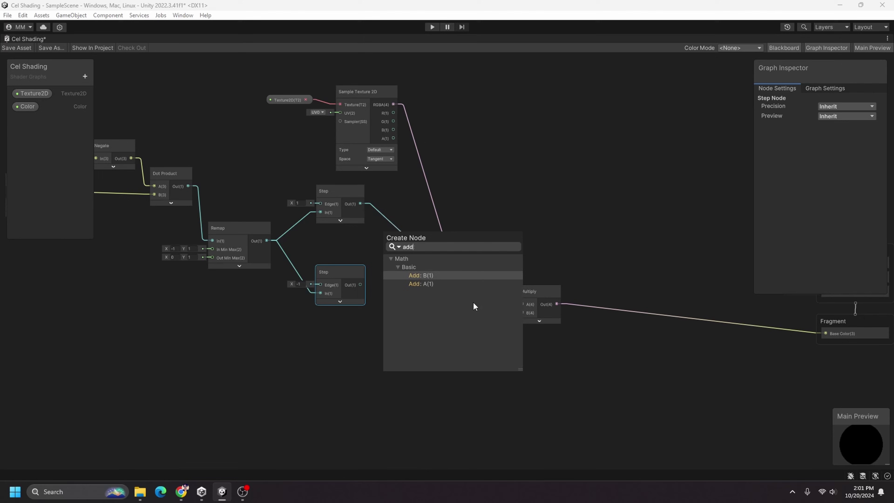
{"action": "key", "text": "Down"}
{"action": "key", "text": "Return"}
Delete the direct connection from the first Step to the first Multiply and collapse the Add preview
{"action": "left_click", "coordinate": [584, 263]}
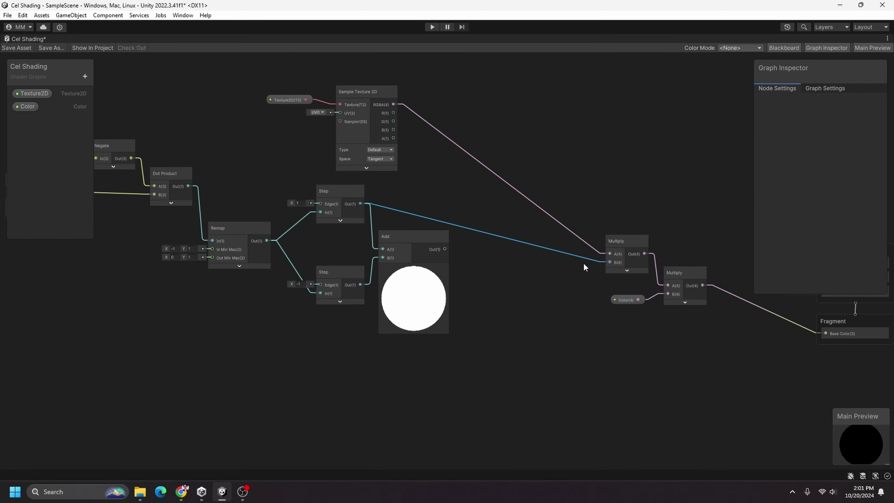
{"action": "key", "text": "Delete"}
{"action": "left_click", "coordinate": [414, 267]}
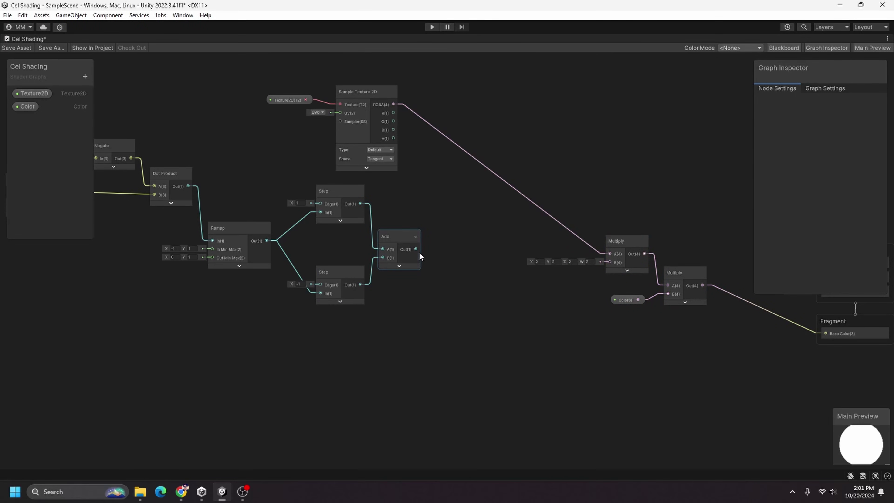
Add a Divide node with B at 2 between Add and the first Multiply's B input, and save the graph
{"action": "left_click", "coordinate": [420, 254]}
{"action": "key", "text": "space"}
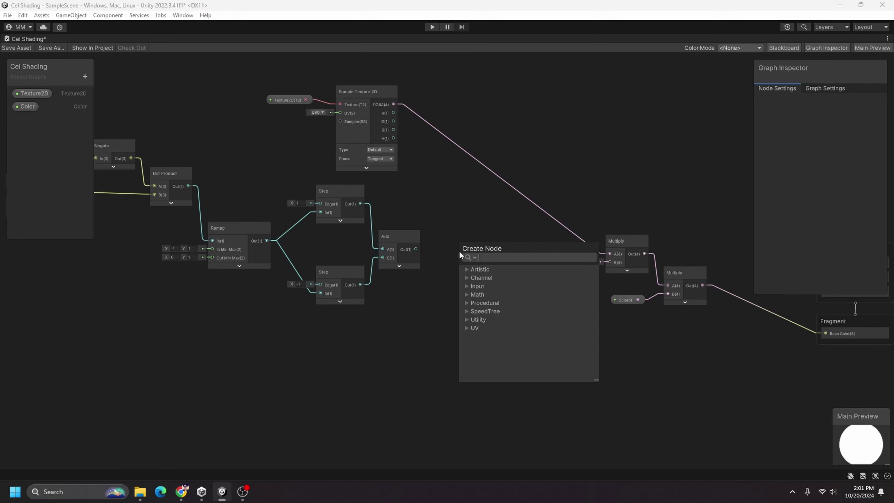
{"action": "type", "text": "divide"}
{"action": "key", "text": "Return"}
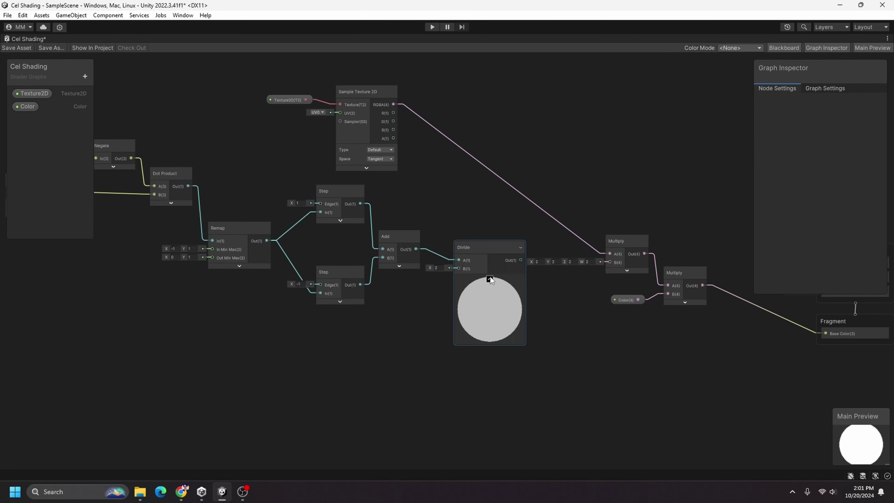
{"action": "left_click", "coordinate": [489, 279]}
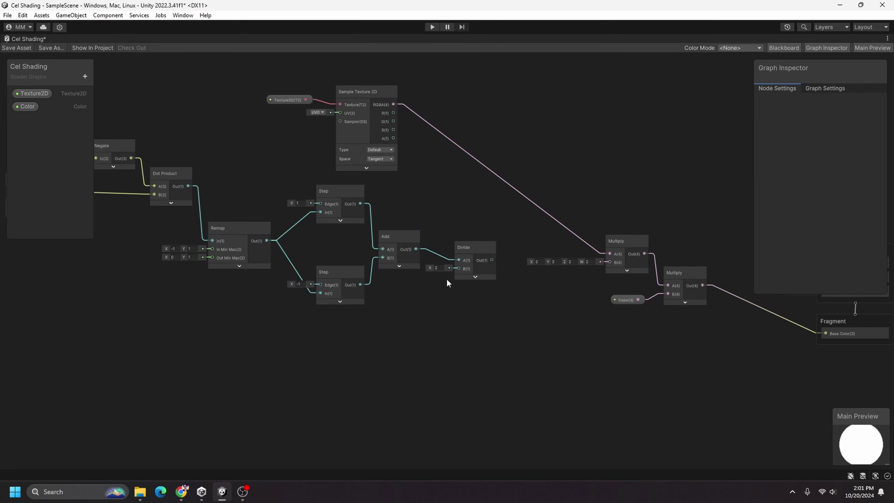
{"action": "left_click_drag", "start_coordinate": [492, 260], "coordinate": [610, 262]}
{"action": "key", "text": "ctrl+s"}
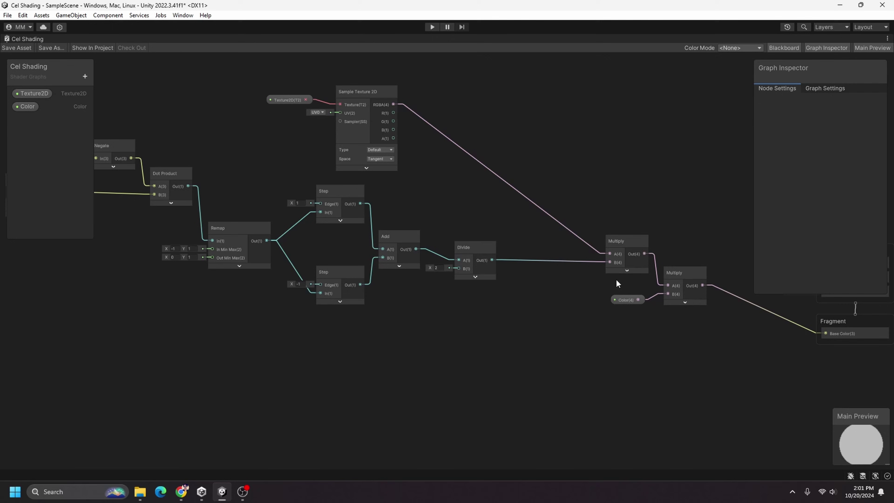
Duplicate the two Step nodes and their Add node below the originals, and set the upper copied Step's Edge to 0.5
{"action": "left_click_drag", "start_coordinate": [379, 200], "coordinate": [467, 287]}
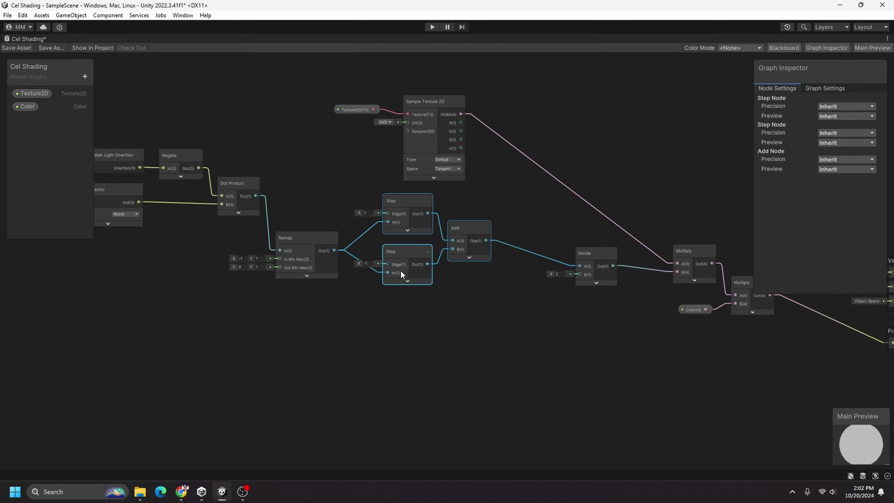
{"action": "left_click_drag", "start_coordinate": [620, 313], "coordinate": [388, 226]}
{"action": "left_click", "coordinate": [581, 343]}
{"action": "key", "text": "ctrl+d"}
{"action": "left_click_drag", "start_coordinate": [552, 414], "coordinate": [369, 299]}
{"action": "left_click_drag", "start_coordinate": [391, 299], "coordinate": [404, 304]}
{"action": "middle_click_drag", "start_coordinate": [403, 304], "coordinate": [444, 262]}
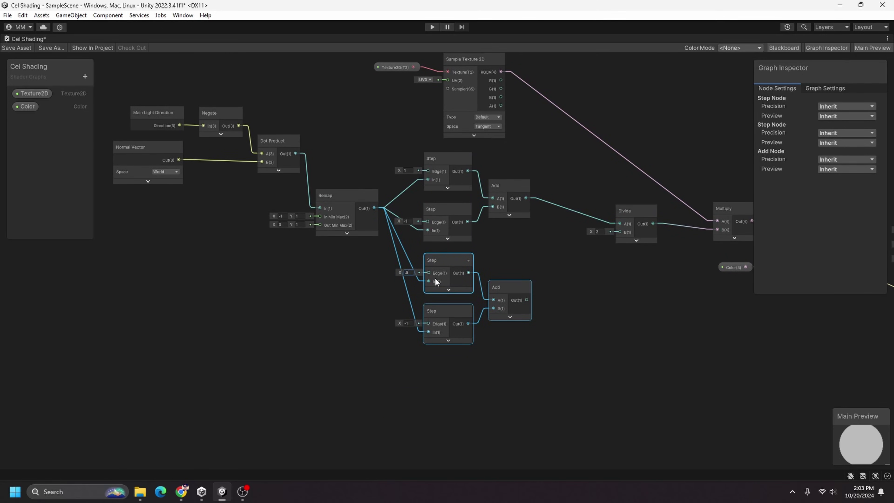
Set the Edge of the lower copied Step node to -0.5
{"action": "left_click", "coordinate": [407, 323]}
{"action": "type", "text": "-.5"}
{"action": "key", "text": "Return"}
Duplicate the two Step nodes and their Add below the 0.5 pair, with Edges 0.75 and -0.75
{"action": "key", "text": "ctrl+d"}
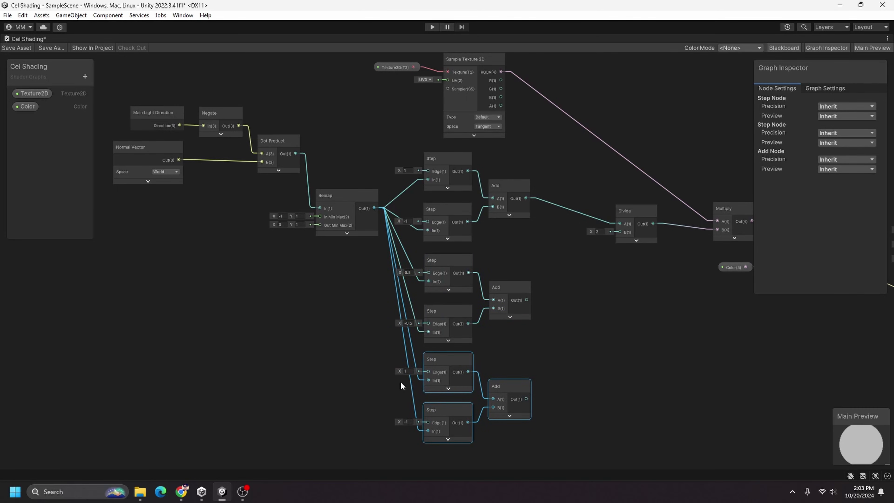
{"action": "left_click", "coordinate": [406, 371]}
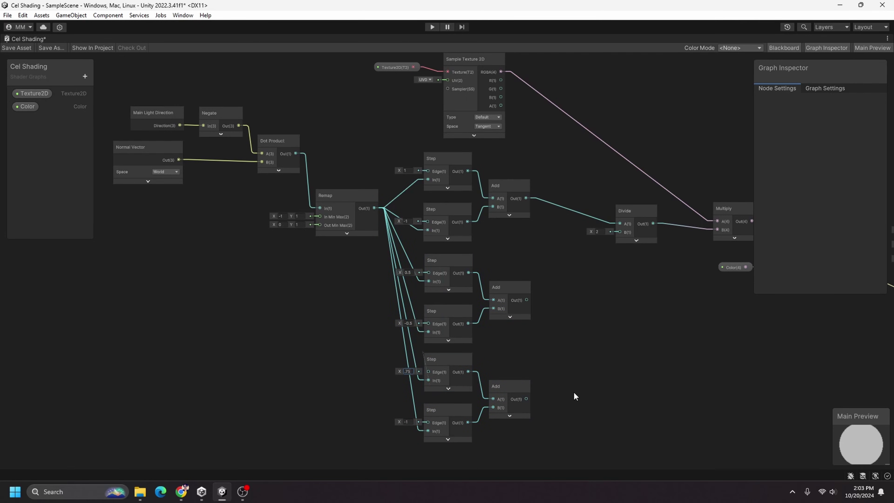
{"action": "type", "text": ".75"}
{"action": "left_click", "coordinate": [407, 422]}
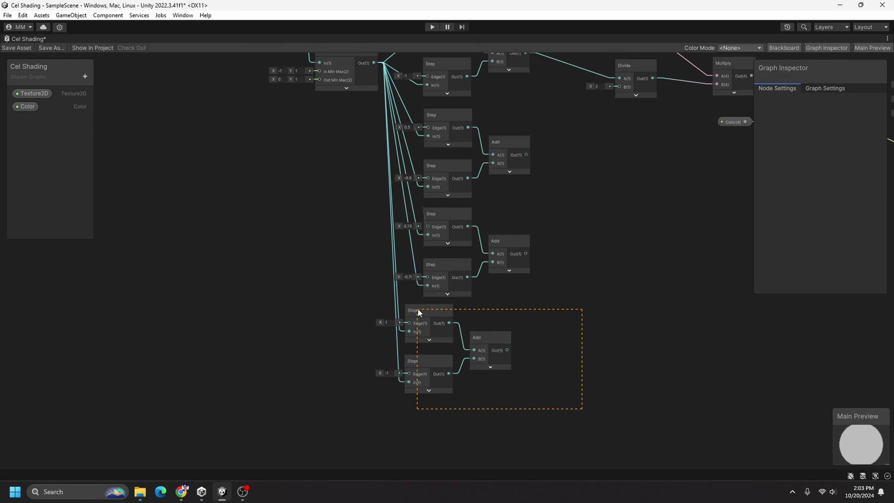
Align the fourth pair of Step nodes and its Add below the others and set their Edges to 0.25 and -0.25
{"action": "left_click_drag", "start_coordinate": [418, 309], "coordinate": [417, 310]}
{"action": "left_click_drag", "start_coordinate": [417, 311], "coordinate": [456, 327]}
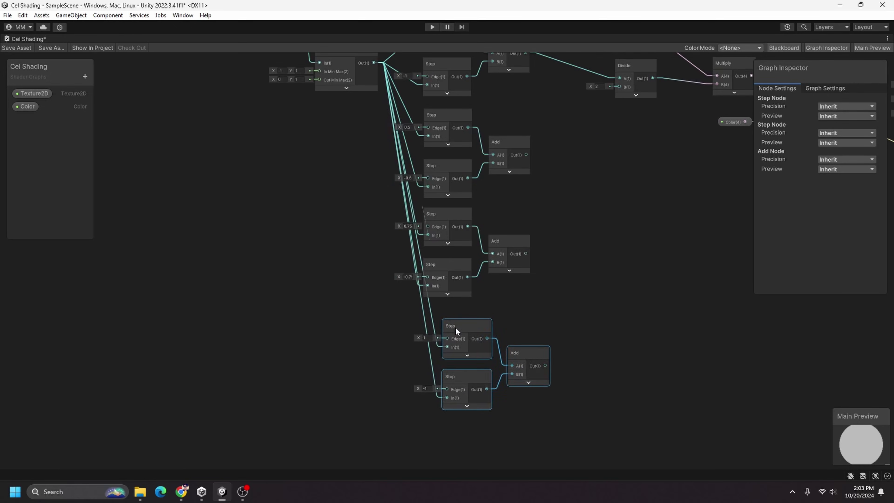
{"action": "left_click_drag", "start_coordinate": [455, 327], "coordinate": [437, 314]}
{"action": "left_click", "coordinate": [408, 326]}
{"action": "type", "text": ".25"}
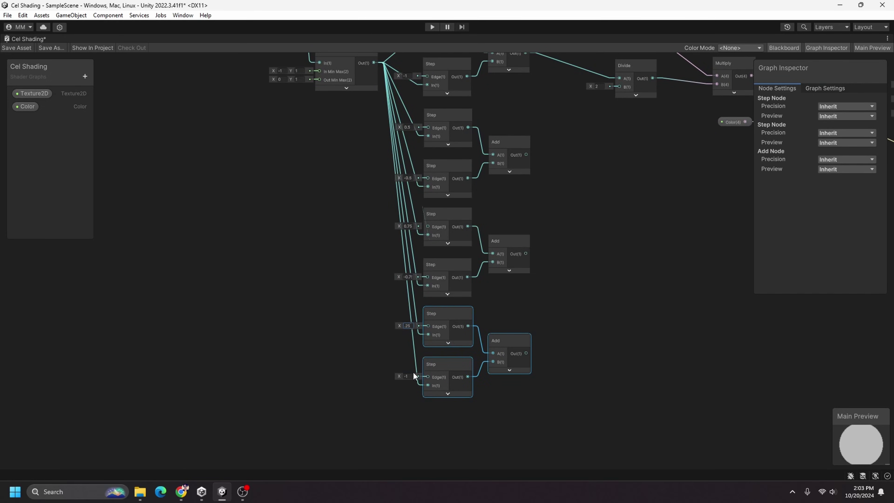
{"action": "left_click", "coordinate": [409, 376]}
{"action": "type", "text": "-"}
Check the previews of the Step nodes with Edges 0.25, -0.75 and -0.5, collapsing each one again
{"action": "left_click", "coordinate": [449, 343]}
{"action": "left_click", "coordinate": [460, 344]}
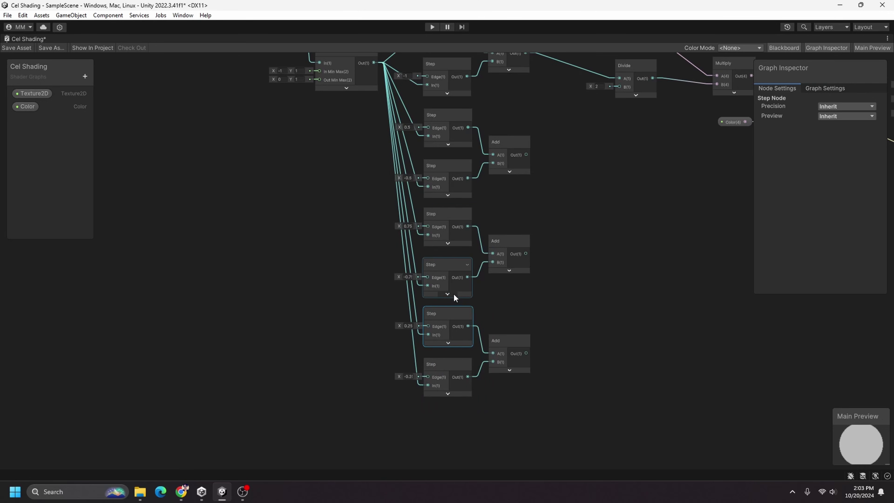
{"action": "left_click", "coordinate": [455, 296]}
{"action": "left_click", "coordinate": [459, 297]}
{"action": "left_click", "coordinate": [457, 195]}
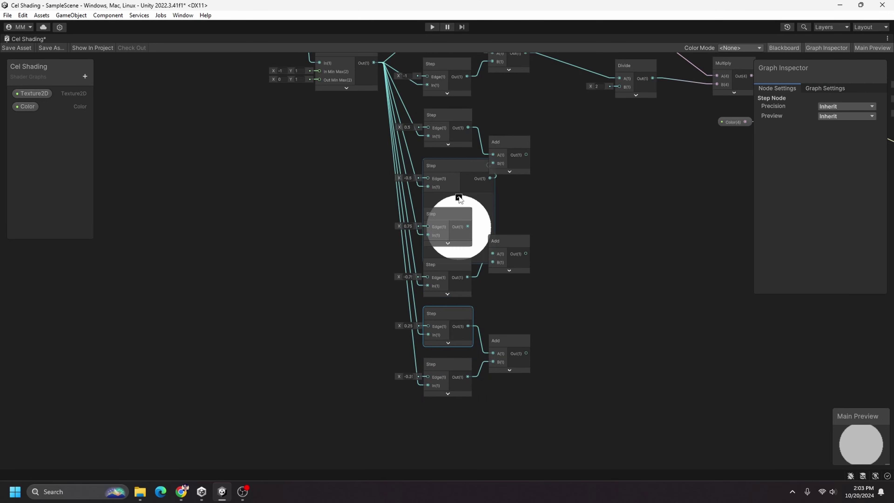
{"action": "left_click", "coordinate": [459, 197]}
Duplicate the 0.25 pair with its Add, align the copies below, and set their Edges to 0 and 0.99
{"action": "left_click_drag", "start_coordinate": [503, 380], "coordinate": [380, 287]}
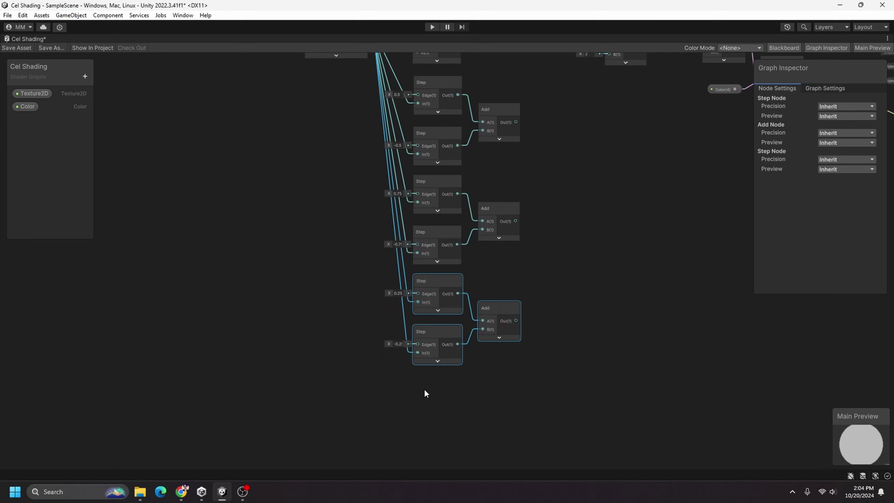
{"action": "key", "text": "ctrl+d"}
{"action": "left_click_drag", "start_coordinate": [532, 439], "coordinate": [393, 385]}
{"action": "mouse_move", "coordinate": [424, 376]}
{"action": "left_mouse_down"}
{"action": "mouse_move", "coordinate": [447, 407]}
{"action": "mouse_move", "coordinate": [430, 387]}
{"action": "left_mouse_up"}
{"action": "left_click", "coordinate": [395, 395]}
{"action": "type", "text": "0"}
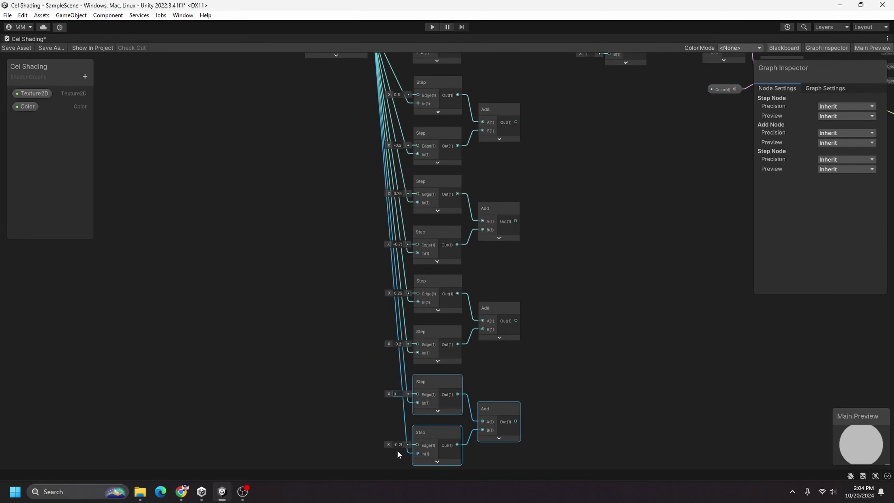
{"action": "left_click", "coordinate": [397, 445]}
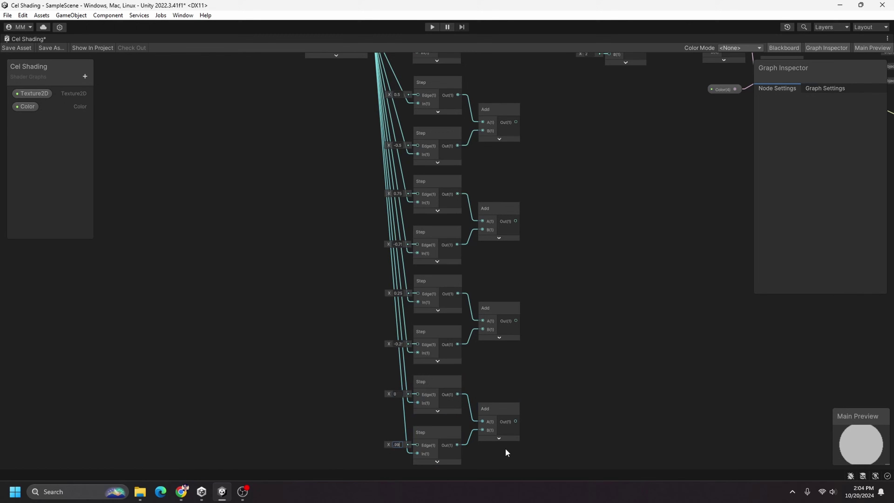
Sum the first four bands' Add outputs in pairs with new Add nodes, and feed the fifth band's Add into another Add's B input
{"action": "middle_click_drag", "start_coordinate": [562, 312], "coordinate": [492, 424]}
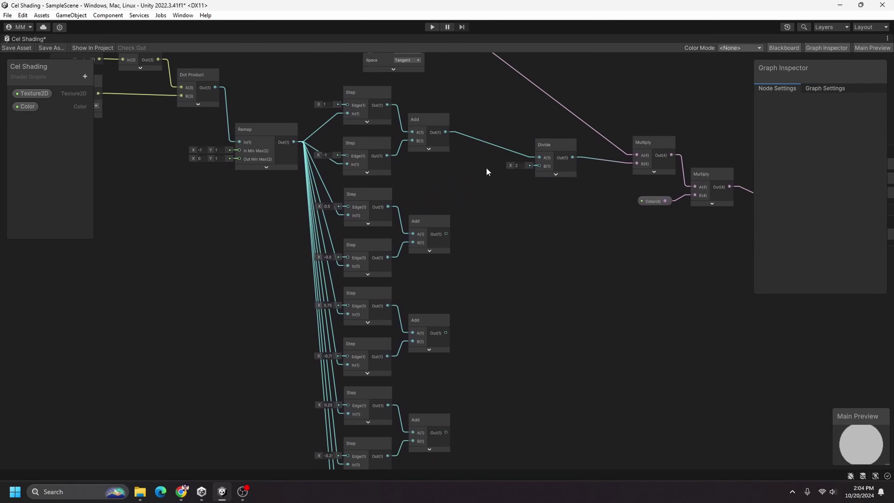
{"action": "left_click_drag", "start_coordinate": [445, 132], "coordinate": [480, 183]}
{"action": "type", "text": "add"}
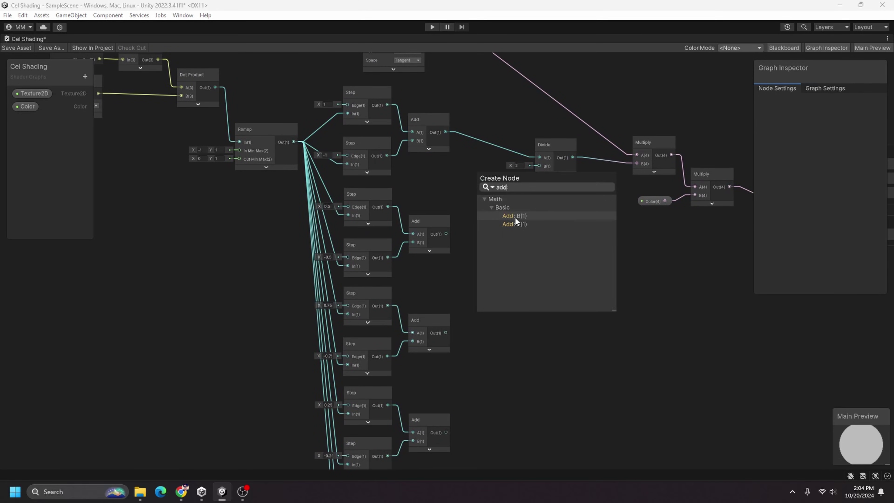
{"action": "key", "text": "Down"}
{"action": "key", "text": "Return"}
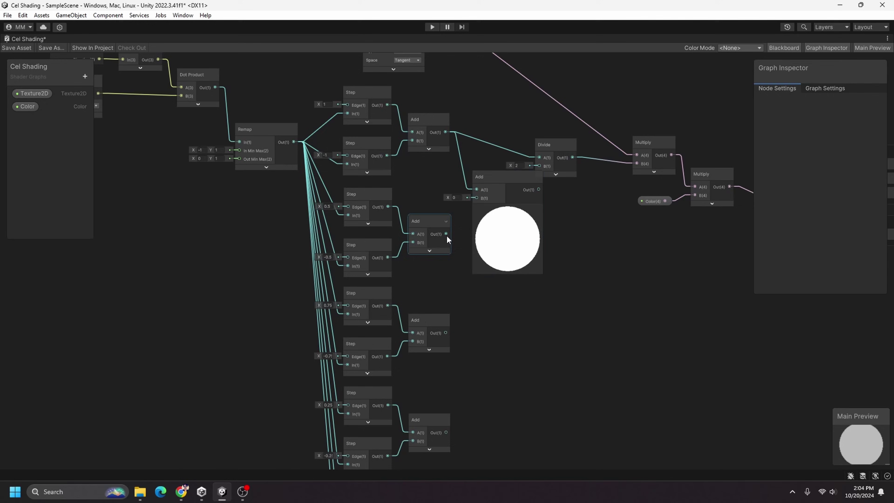
{"action": "left_click_drag", "start_coordinate": [446, 234], "coordinate": [477, 198]}
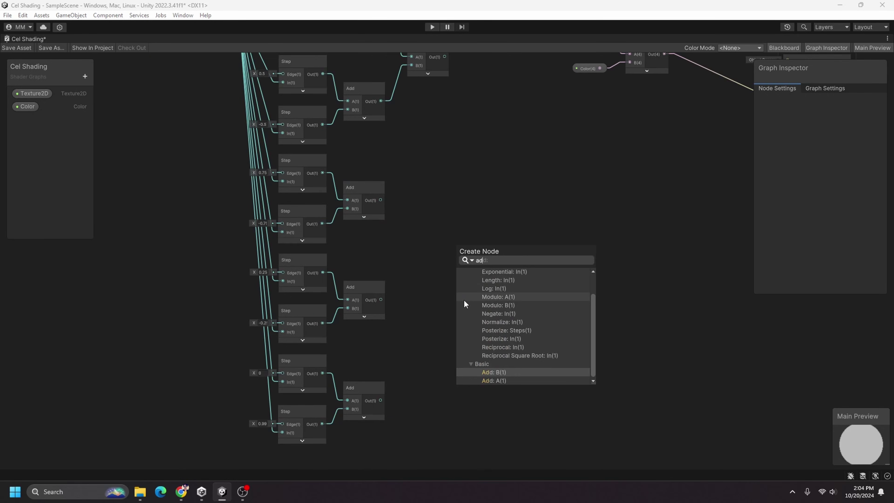
{"action": "key", "text": "Down"}
{"action": "key", "text": "Return"}
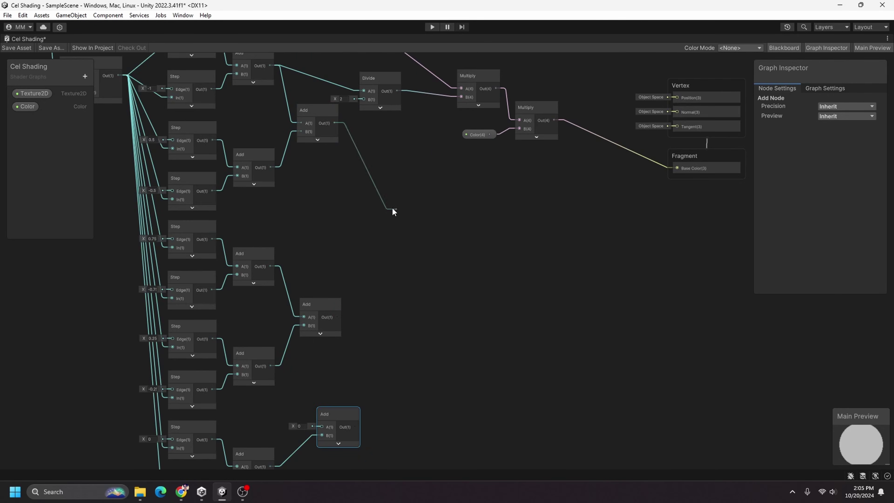
Create an Add node that sums the outputs of the two paired Add nodes
{"action": "left_click_drag", "start_coordinate": [392, 208], "coordinate": [363, 199]}
{"action": "type", "text": "add"}
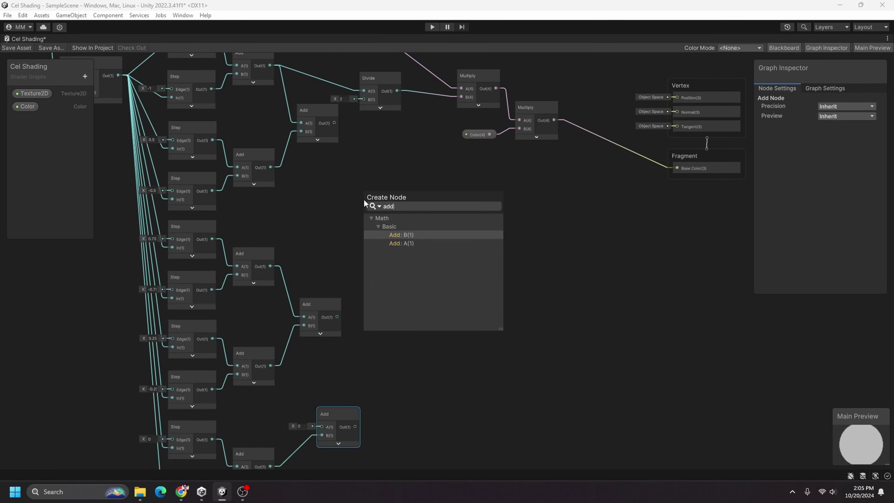
{"action": "double_click", "coordinate": [425, 243]}
Create a final Add node with that combined sum in A and the last band's Add in B, and collapse its preview
{"action": "left_click_drag", "start_coordinate": [355, 423], "coordinate": [414, 301]}
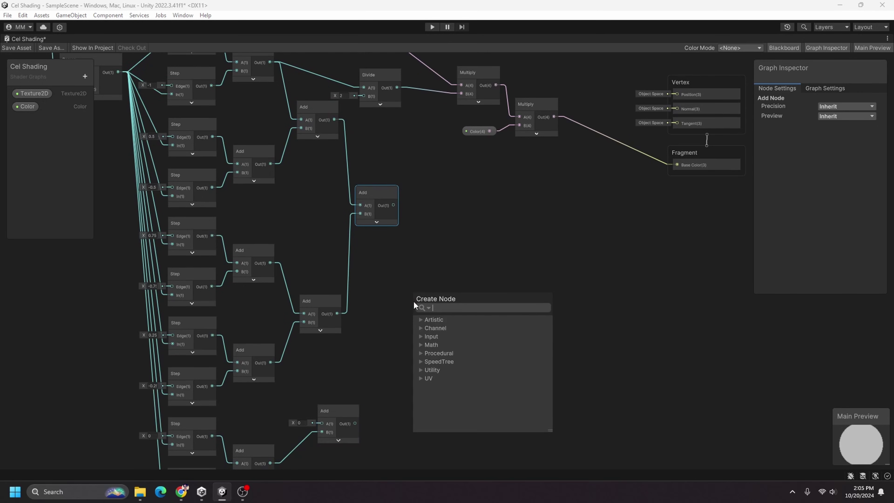
{"action": "type", "text": "add"}
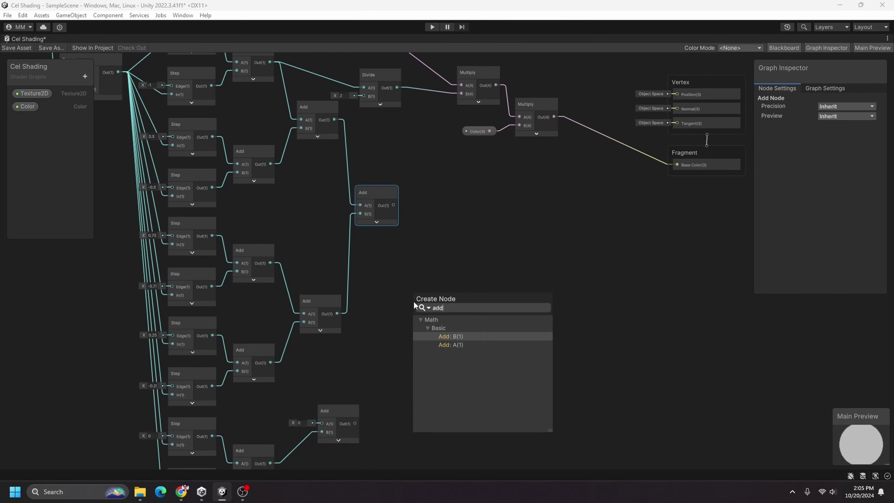
{"action": "left_click_drag", "start_coordinate": [393, 205], "coordinate": [413, 310]}
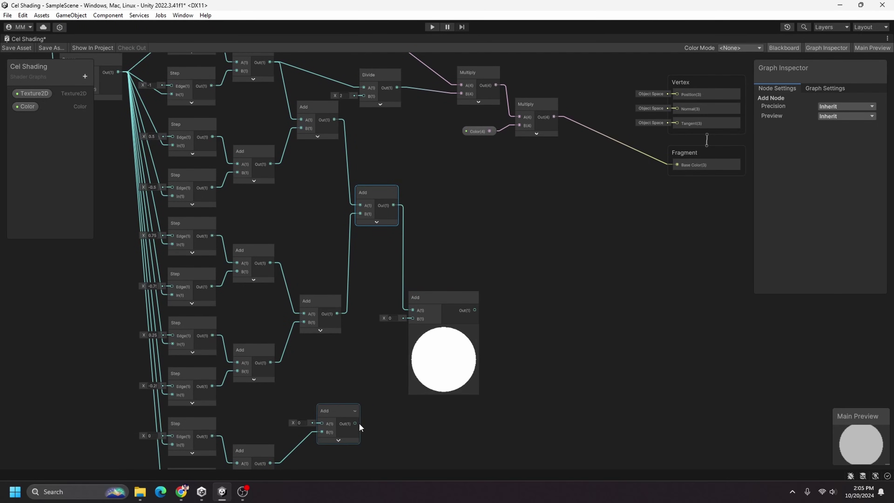
{"action": "left_click_drag", "start_coordinate": [356, 423], "coordinate": [413, 317]}
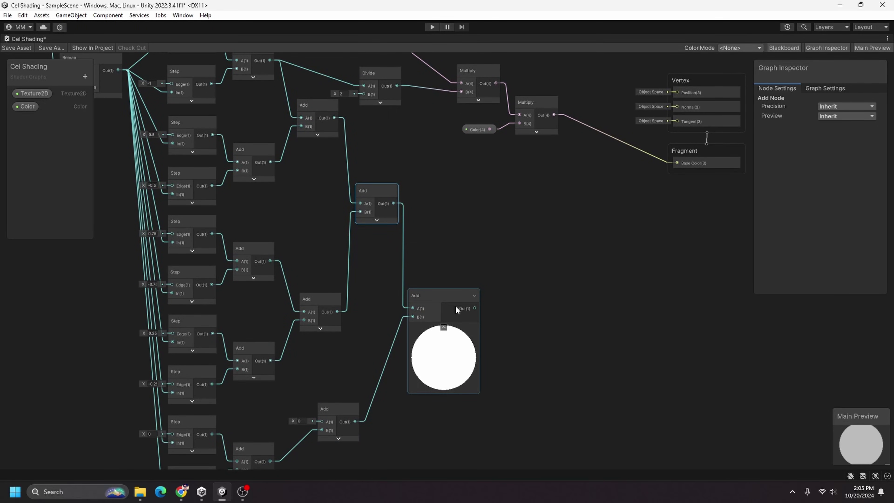
{"action": "left_click", "coordinate": [444, 327]}
Move the Divide, both Multiply nodes and the Color property beside the final Add, and connect its output to Divide's A
{"action": "left_click_drag", "start_coordinate": [617, 217], "coordinate": [410, 132]}
{"action": "left_click_drag", "start_coordinate": [422, 150], "coordinate": [567, 341]}
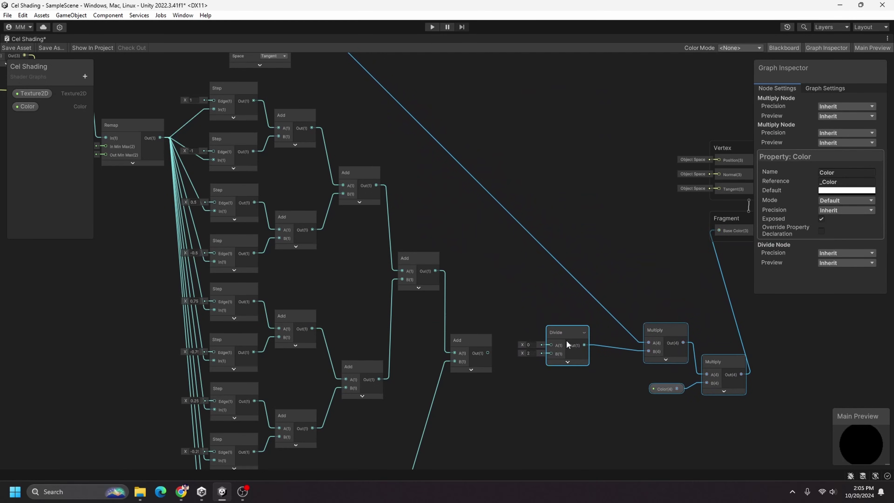
{"action": "left_click_drag", "start_coordinate": [487, 352], "coordinate": [551, 345]}
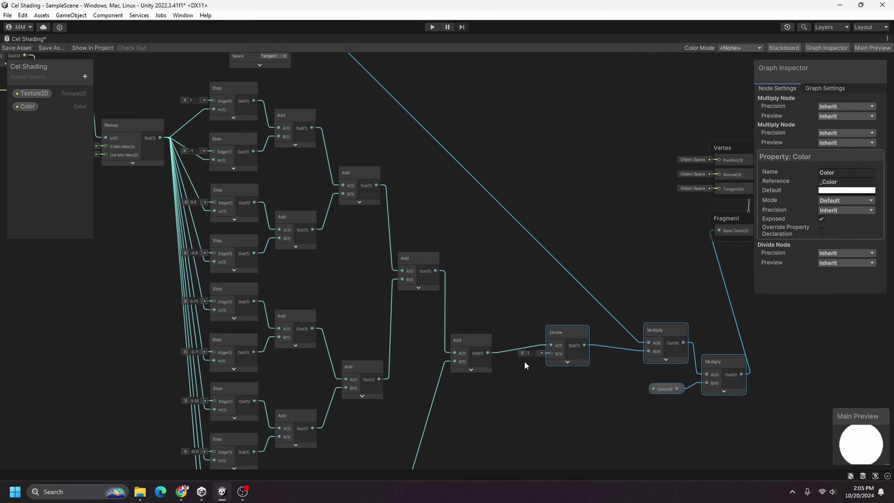
Set the Divide node's B value to 9
{"action": "scroll", "coordinate": [526, 366], "scroll_direction": "down", "scroll_amount": 5}
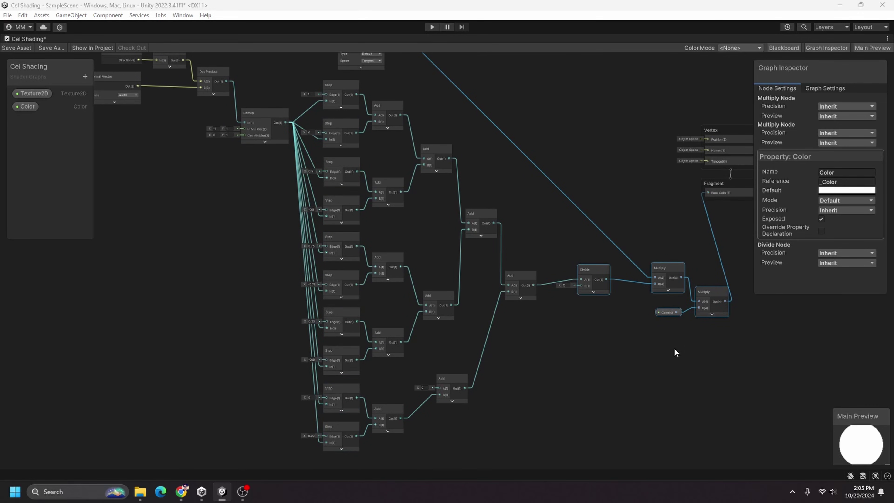
{"action": "middle_click_drag", "start_coordinate": [469, 402], "coordinate": [298, 334]}
{"action": "scroll", "coordinate": [379, 274], "scroll_direction": "up", "scroll_amount": 5}
{"action": "left_click", "coordinate": [435, 205]}
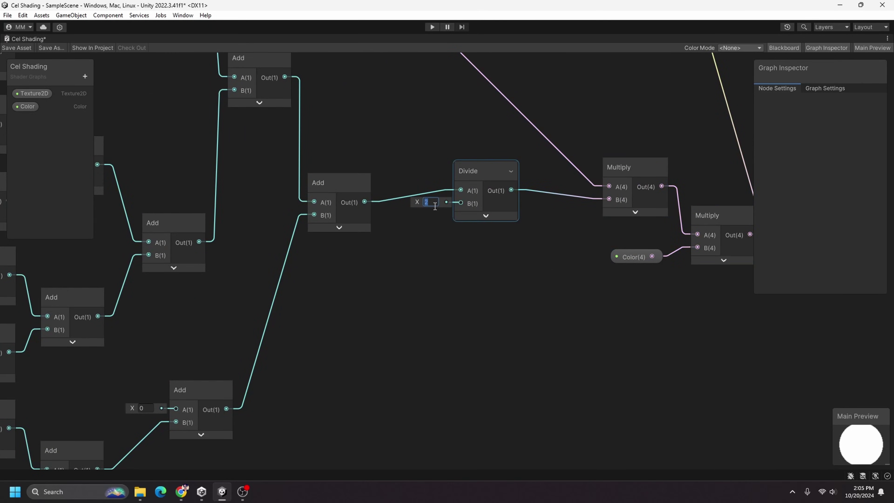
{"action": "type", "text": "9"}
Delete the connection from the 0.99 Step to the last band's Add and save the graph
{"action": "scroll", "coordinate": [530, 232], "scroll_direction": "down", "scroll_amount": 3}
{"action": "mouse_move", "coordinate": [451, 256]}
{"action": "middle_mouse_down"}
{"action": "mouse_move", "coordinate": [348, 344]}
{"action": "mouse_move", "coordinate": [637, 202]}
{"action": "middle_mouse_up"}
{"action": "key", "text": "Delete"}
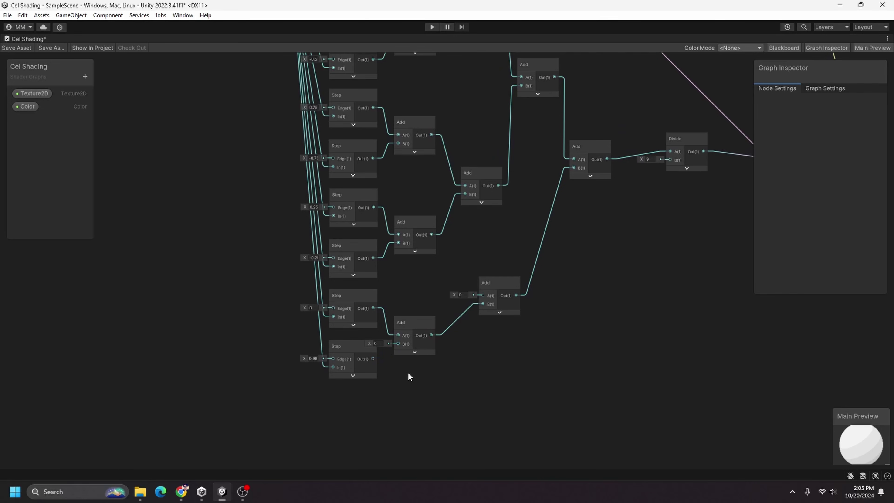
{"action": "left_click", "coordinate": [23, 48]}
Restore the editor layout, show the Game view, and rotate the Directional Light to about -62.6 on Y to inspect the shading
{"action": "double_click", "coordinate": [32, 37]}
{"action": "left_click", "coordinate": [190, 38]}
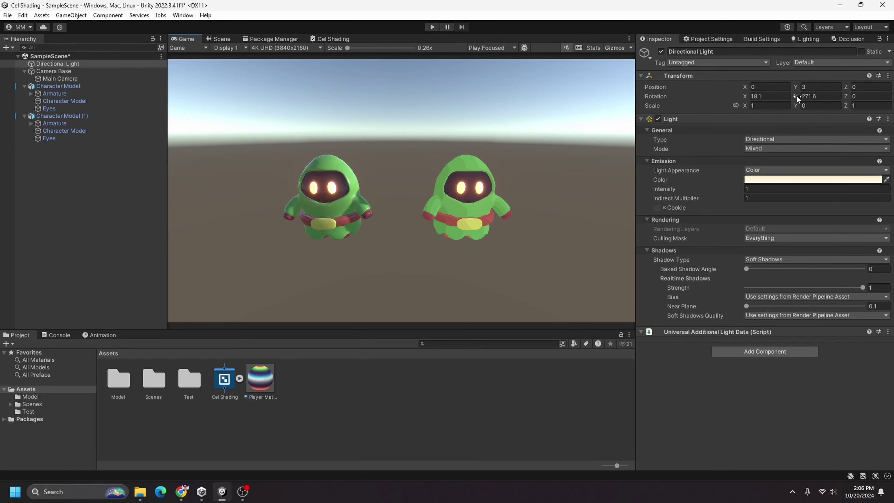
{"action": "mouse_move", "coordinate": [797, 99]}
{"action": "left_mouse_down"}
{"action": "mouse_move", "coordinate": [584, 140]}
{"action": "mouse_move", "coordinate": [513, 176]}
{"action": "mouse_move", "coordinate": [613, 170]}
{"action": "mouse_move", "coordinate": [624, 193]}
{"action": "mouse_move", "coordinate": [536, 207]}
{"action": "mouse_move", "coordinate": [550, 206]}
{"action": "mouse_move", "coordinate": [490, 160]}
{"action": "left_mouse_up"}
Reopen the maximized Cel Shading graph and paste copies of Main Light Direction, Negate, Normal Vector and Dot Product beside the lowest Step nodes
{"action": "left_click", "coordinate": [338, 38]}
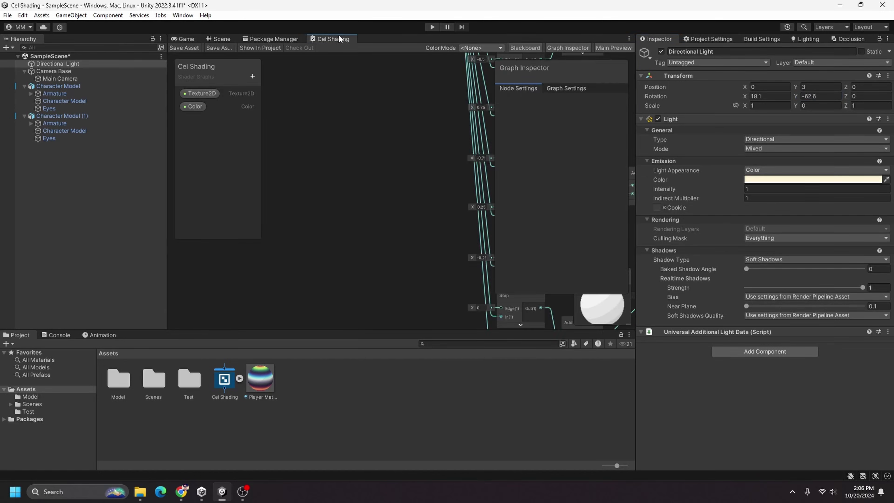
{"action": "double_click", "coordinate": [339, 38]}
{"action": "scroll", "coordinate": [451, 325], "scroll_direction": "up", "scroll_amount": 3}
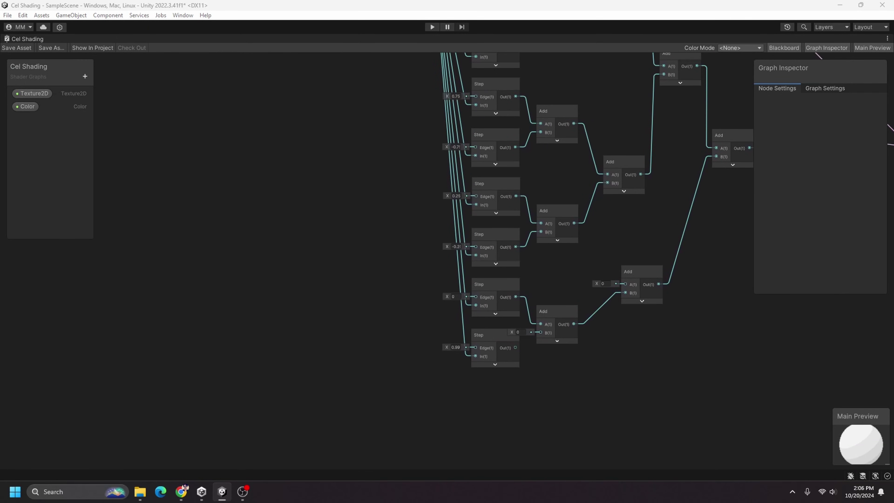
{"action": "scroll", "coordinate": [401, 226], "scroll_direction": "down", "scroll_amount": 3}
{"action": "middle_click_drag", "start_coordinate": [310, 74], "coordinate": [401, 198]}
{"action": "scroll", "coordinate": [401, 176], "scroll_direction": "up", "scroll_amount": 4}
{"action": "middle_click_drag", "start_coordinate": [395, 102], "coordinate": [383, 226]}
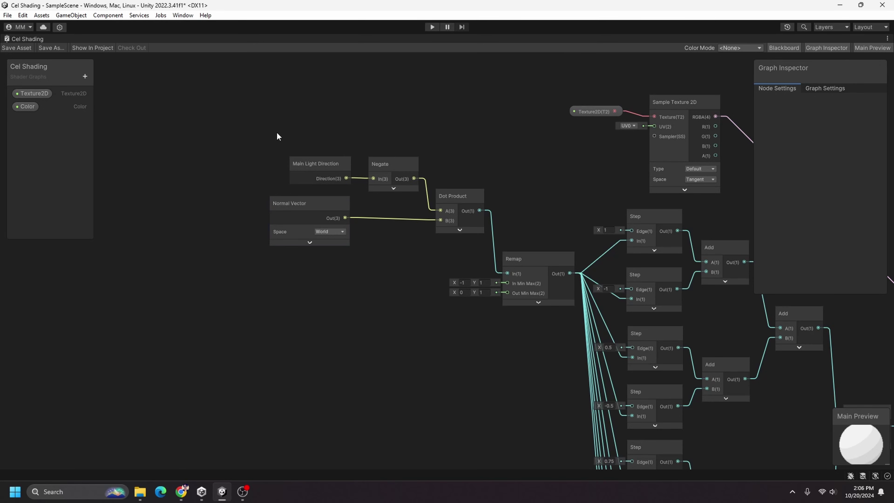
{"action": "left_click_drag", "start_coordinate": [481, 234], "coordinate": [482, 234]}
{"action": "middle_click_drag", "start_coordinate": [420, 388], "coordinate": [347, 72]}
{"action": "middle_click_drag", "start_coordinate": [372, 356], "coordinate": [423, 256]}
{"action": "left_click", "coordinate": [288, 313]}
{"action": "key", "text": "ctrl+v"}
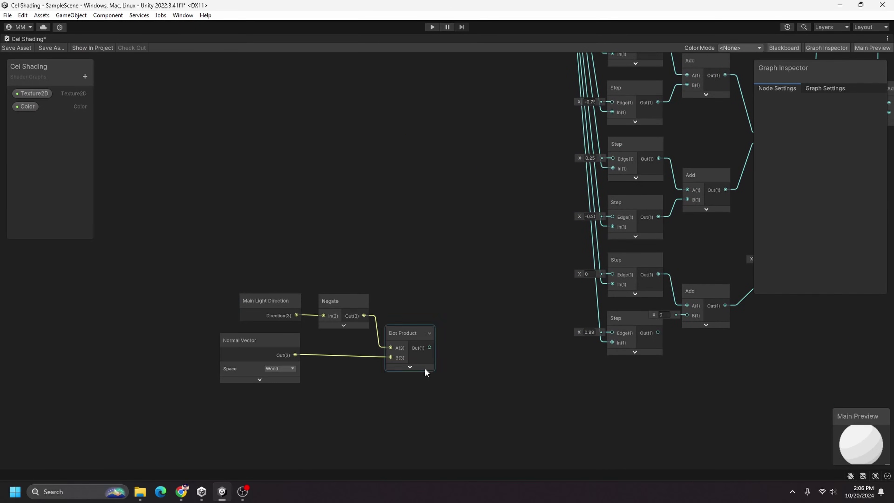
Set the copied Normal Vector node's Space to View
{"action": "left_click", "coordinate": [286, 369]}
{"action": "left_click", "coordinate": [294, 387]}
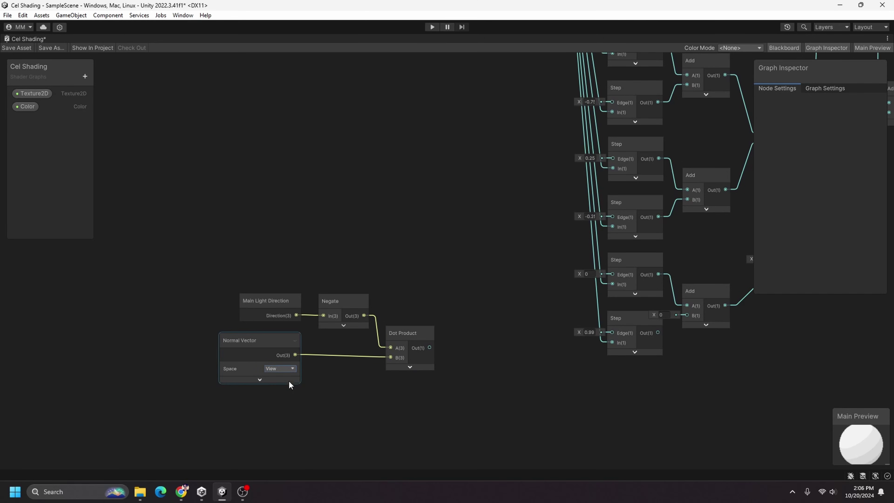
Move the copied Main Light Direction away from Negate and feed its Direction output into a new Split node
{"action": "middle_click_drag", "start_coordinate": [288, 380], "coordinate": [340, 391]}
{"action": "left_click_drag", "start_coordinate": [325, 313], "coordinate": [243, 304]}
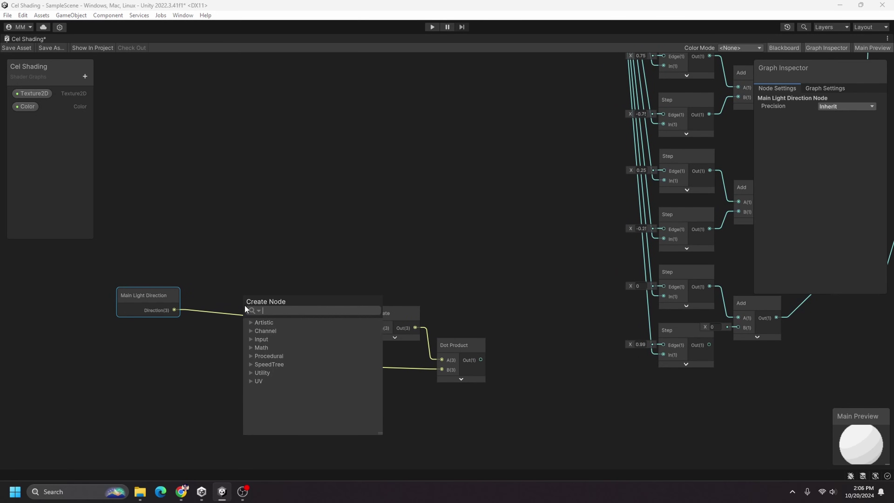
{"action": "type", "text": "split"}
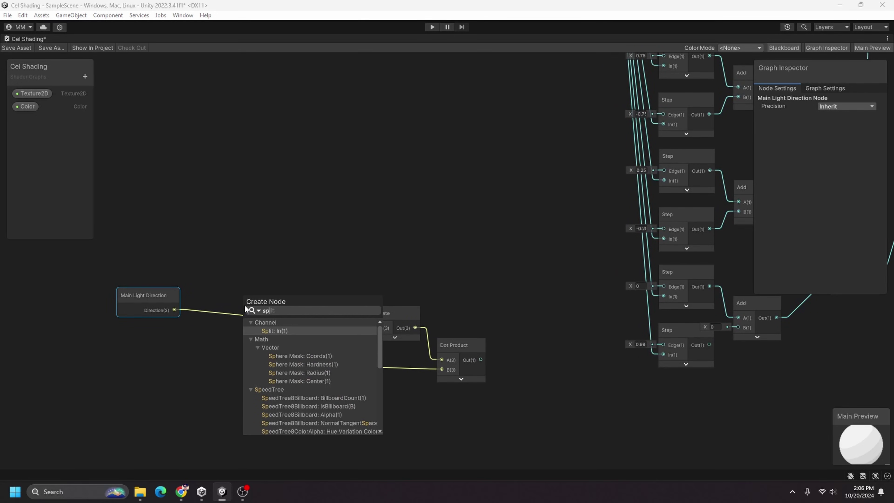
{"action": "key", "text": "Return"}
Add a Combine node and connect the Split's G and B outputs to its G and B inputs
{"action": "right_click", "coordinate": [345, 245]}
{"action": "left_click", "coordinate": [388, 248]}
{"action": "type", "text": "c"}
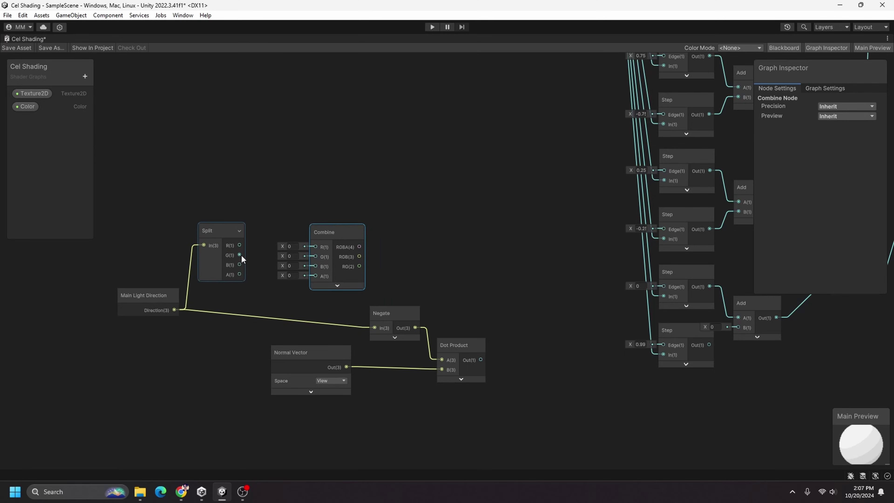
{"action": "left_click_drag", "start_coordinate": [240, 255], "coordinate": [314, 267]}
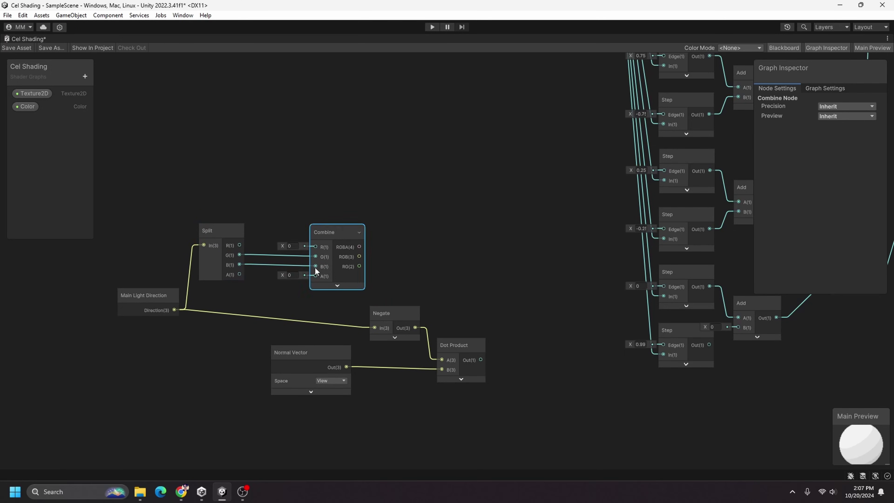
Add a Multiply node with B set to -1 and route the Split's R output through it into the Combine's R input
{"action": "right_click", "coordinate": [305, 262]}
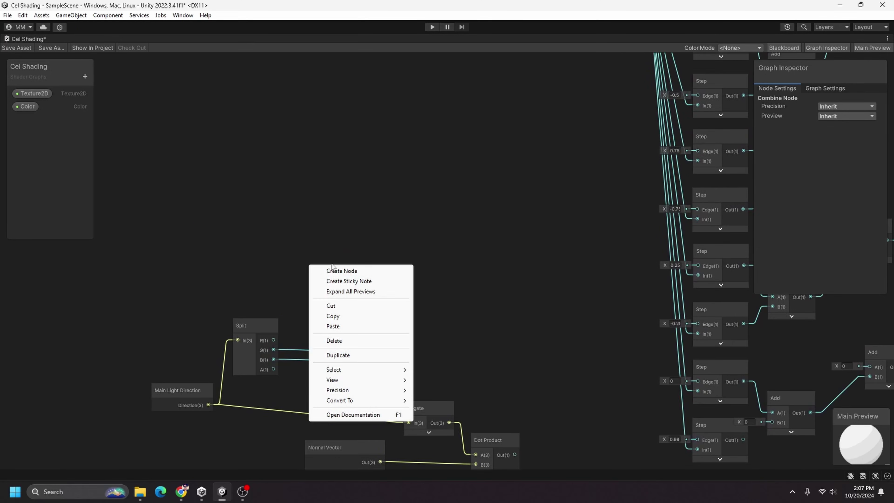
{"action": "left_click", "coordinate": [321, 271]}
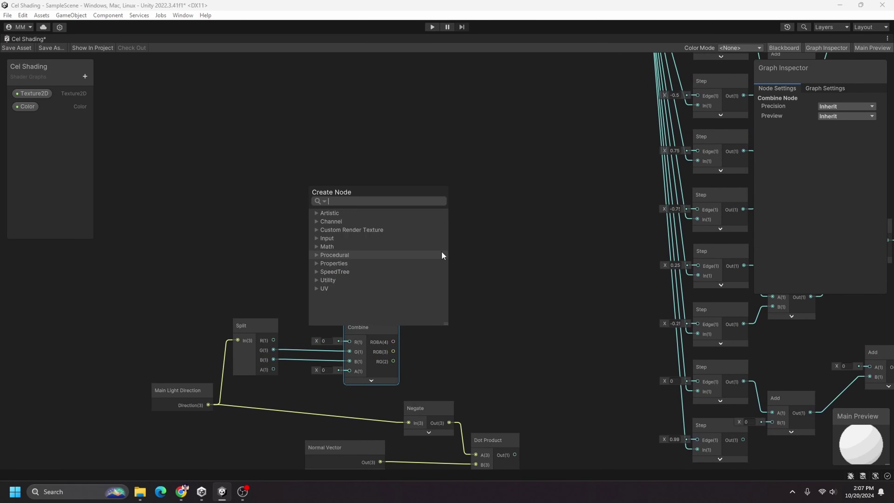
{"action": "type", "text": "mul"}
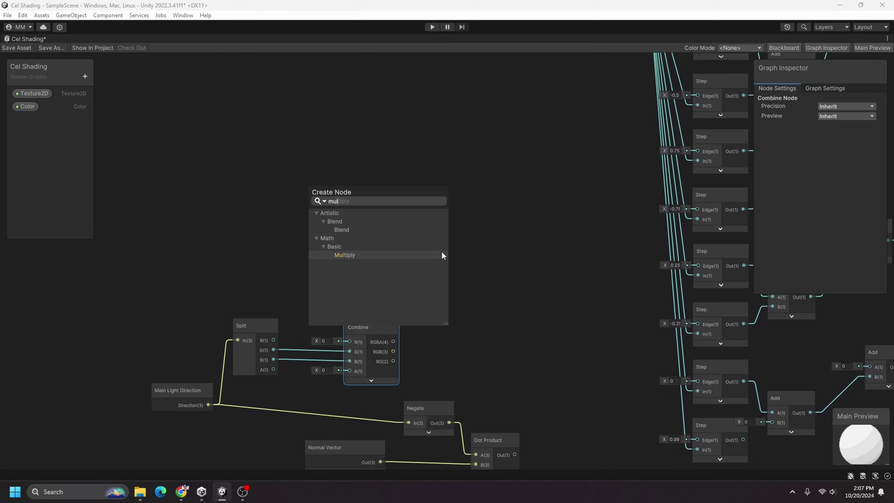
{"action": "key", "text": "Return"}
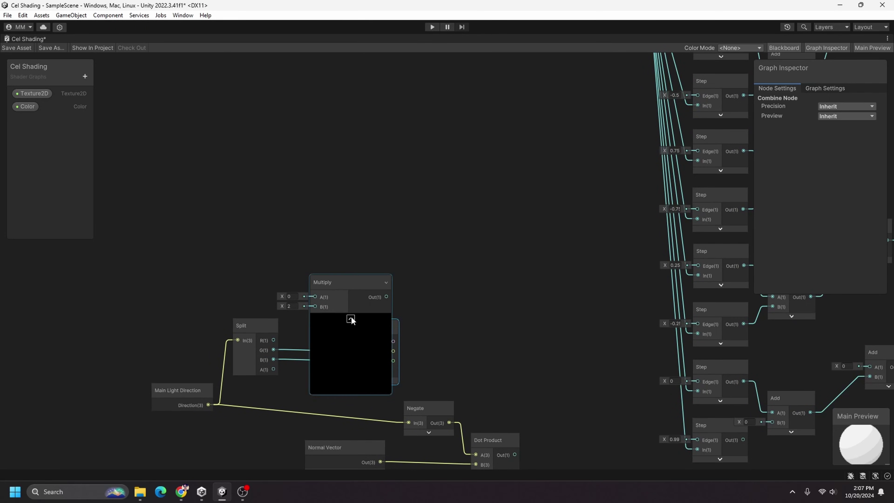
{"action": "left_click_drag", "start_coordinate": [321, 281], "coordinate": [307, 266]}
{"action": "left_click", "coordinate": [271, 289]}
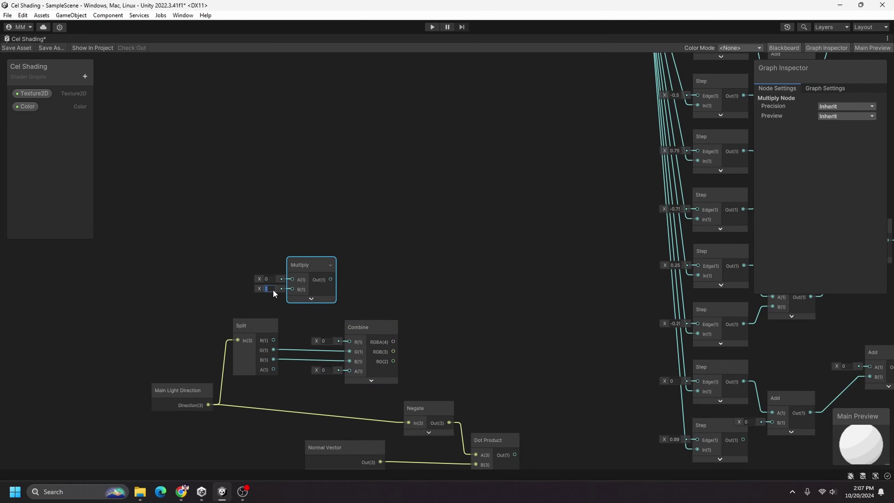
{"action": "type", "text": "-1"}
{"action": "left_click_drag", "start_coordinate": [274, 340], "coordinate": [353, 339]}
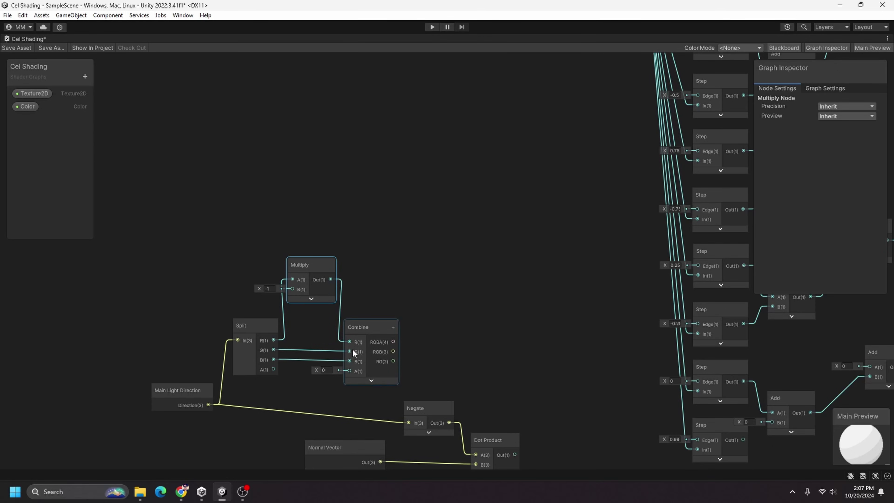
Delete the copied Negate node and connect the Combine's RGB output to the Dot Product's A input
{"action": "left_click", "coordinate": [425, 413]}
{"action": "key", "text": "Delete"}
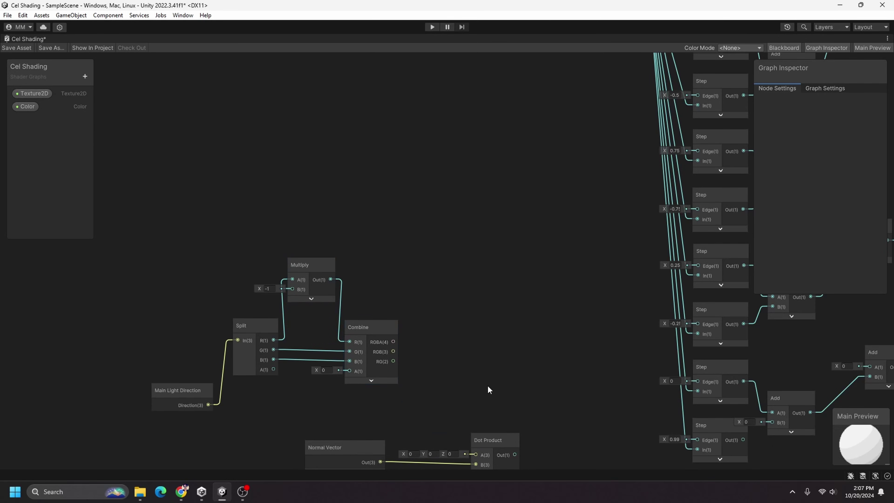
{"action": "middle_click_drag", "start_coordinate": [486, 386], "coordinate": [535, 283]}
{"action": "left_click_drag", "start_coordinate": [442, 249], "coordinate": [448, 250]}
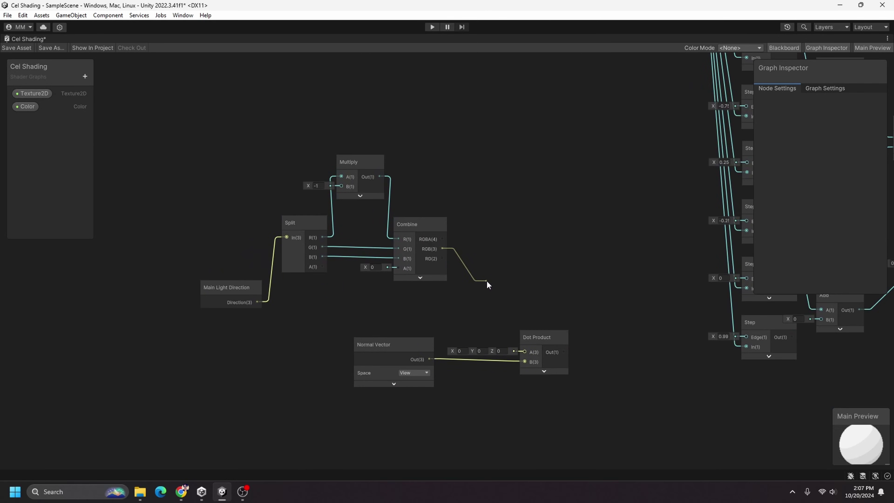
{"action": "left_click_drag", "start_coordinate": [487, 281], "coordinate": [495, 294]}
{"action": "left_click_drag", "start_coordinate": [519, 341], "coordinate": [527, 352]}
Add a Remap node with its In input fed by the view-space Dot Product's output
{"action": "middle_click_drag", "start_coordinate": [611, 345], "coordinate": [337, 283]}
{"action": "left_click_drag", "start_coordinate": [290, 289], "coordinate": [341, 295]}
{"action": "type", "text": "rem"}
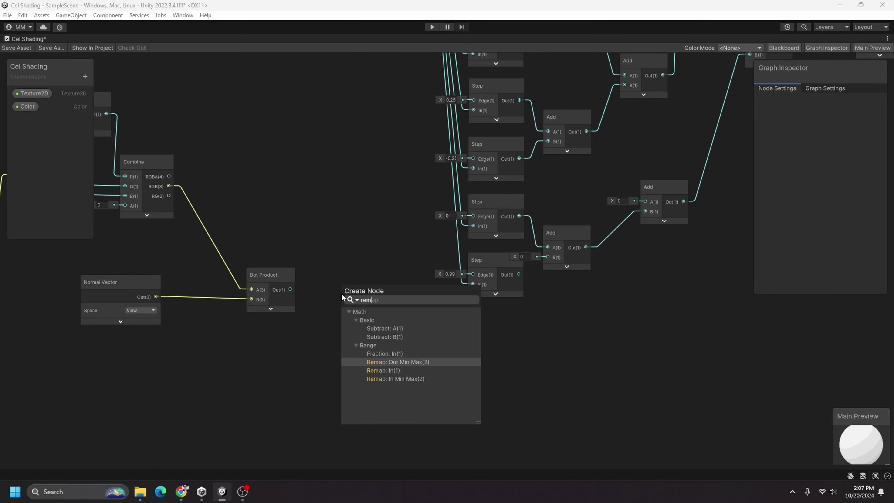
{"action": "key", "text": "Down"}
{"action": "key", "text": "Return"}
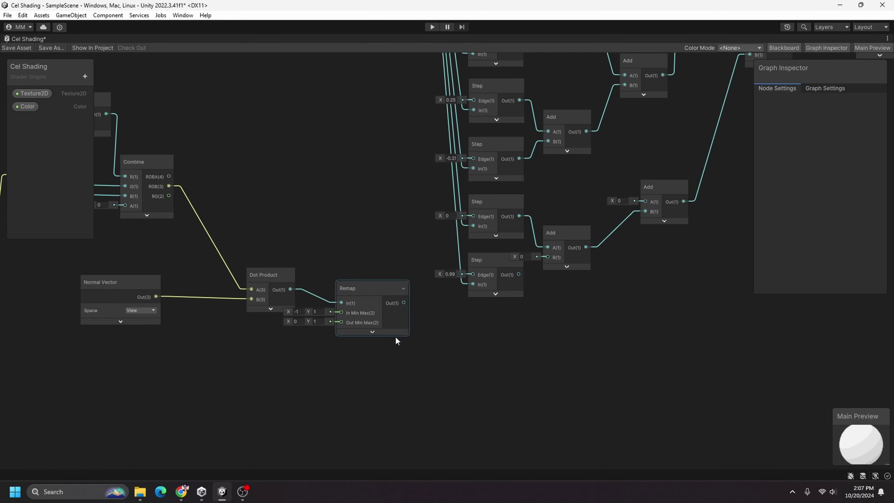
Connect the Remap output to the In of the 0.99 Step node and that Step's output to the neighbouring Add's B input
{"action": "middle_click_drag", "start_coordinate": [396, 336], "coordinate": [203, 321]}
{"action": "left_click_drag", "start_coordinate": [212, 288], "coordinate": [362, 242]}
{"action": "left_click", "coordinate": [284, 249]}
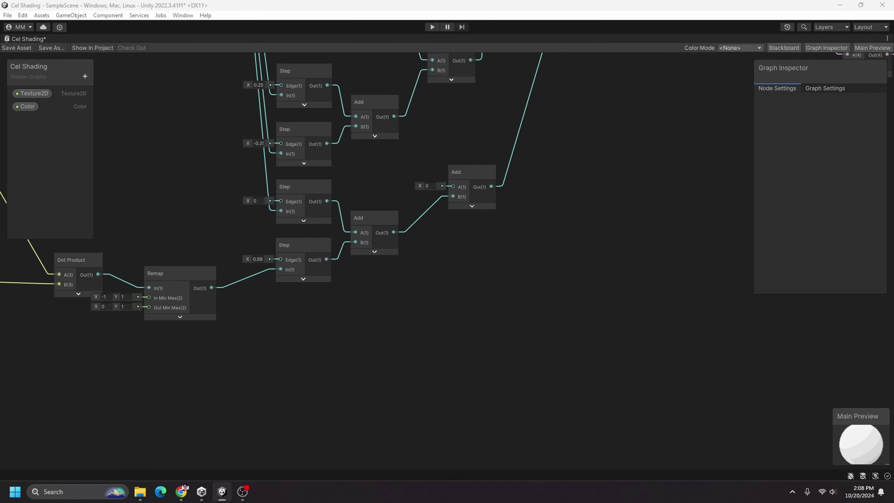
Insert a Multiply node between the 0.99 Step's output and the B input of its Add node
{"action": "middle_click_drag", "start_coordinate": [735, 336], "coordinate": [715, 331]}
{"action": "left_click_drag", "start_coordinate": [313, 266], "coordinate": [351, 308]}
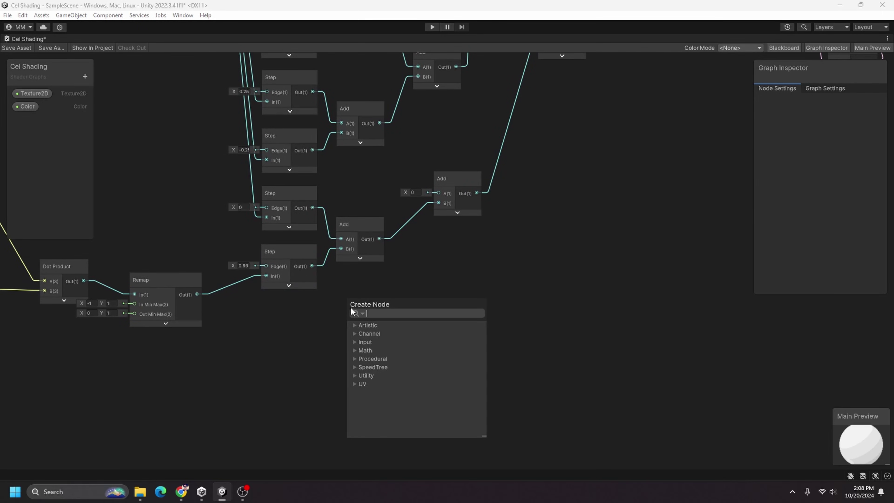
{"action": "type", "text": "mul"}
{"action": "key", "text": "Down"}
{"action": "key", "text": "Return"}
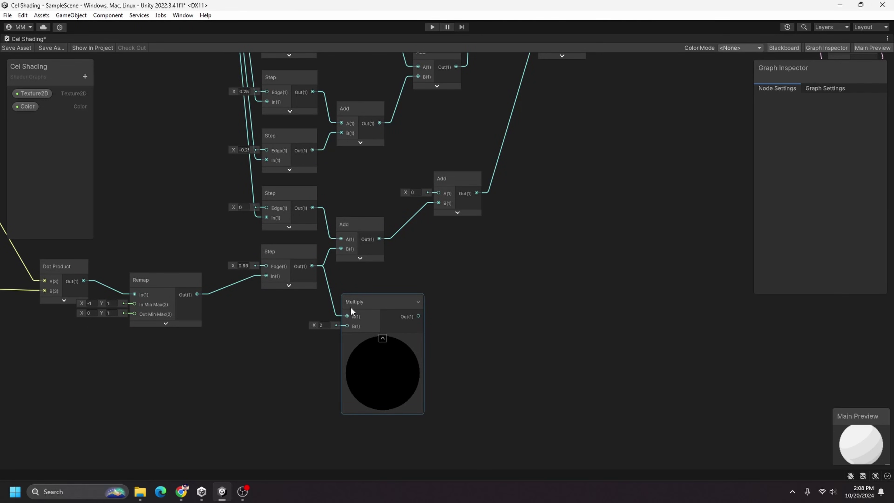
{"action": "left_click_drag", "start_coordinate": [418, 317], "coordinate": [341, 249]}
Shift the Add node aside, collapse and reposition the new Multiply node, and set its B value to 10
{"action": "left_click_drag", "start_coordinate": [355, 218], "coordinate": [383, 214]}
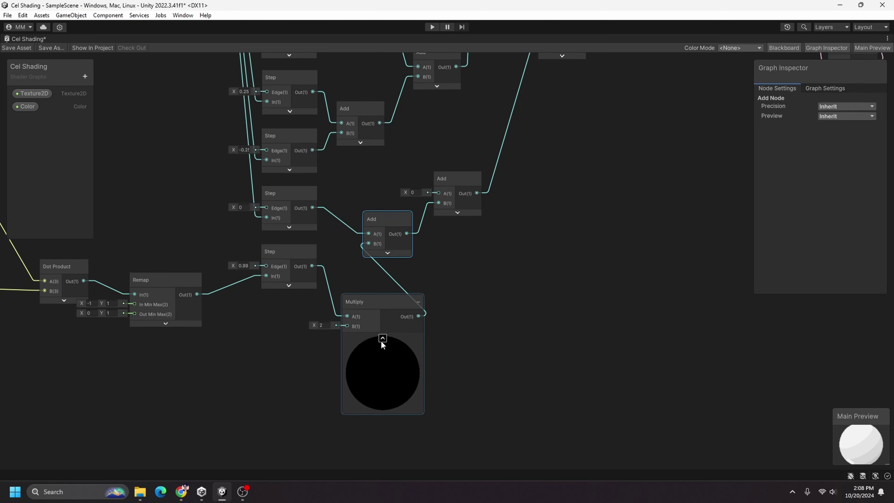
{"action": "left_click", "coordinate": [381, 339]}
{"action": "left_click_drag", "start_coordinate": [369, 302], "coordinate": [355, 288]}
{"action": "left_click", "coordinate": [308, 314]}
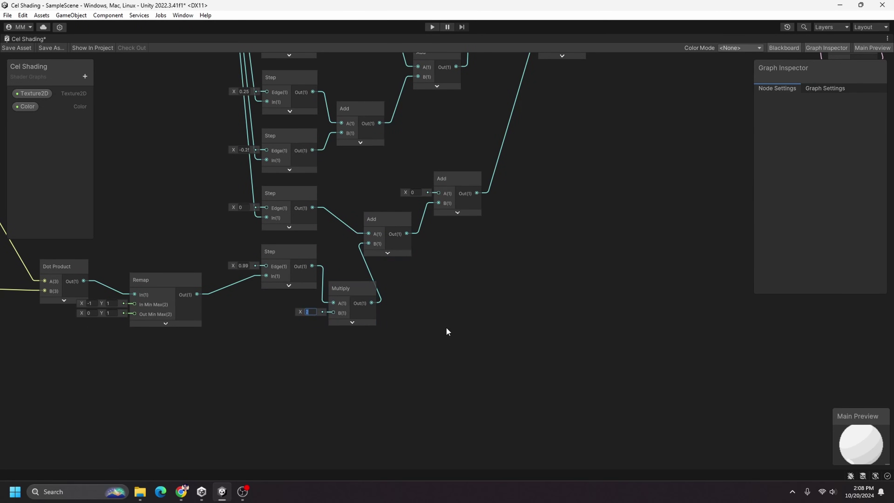
Leave the maximized graph, turn the Directional Light to a Y rotation of 31.3, and inspect both characters from several angles
{"action": "double_click", "coordinate": [27, 39]}
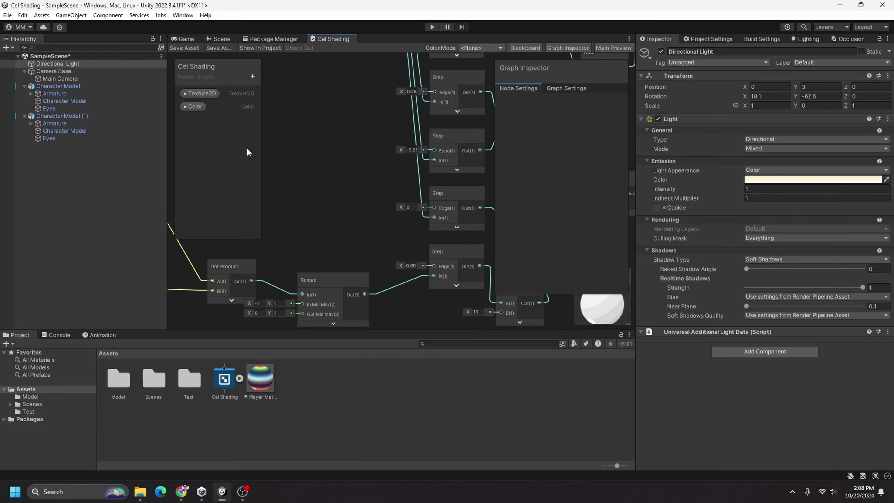
{"action": "left_click", "coordinate": [181, 39]}
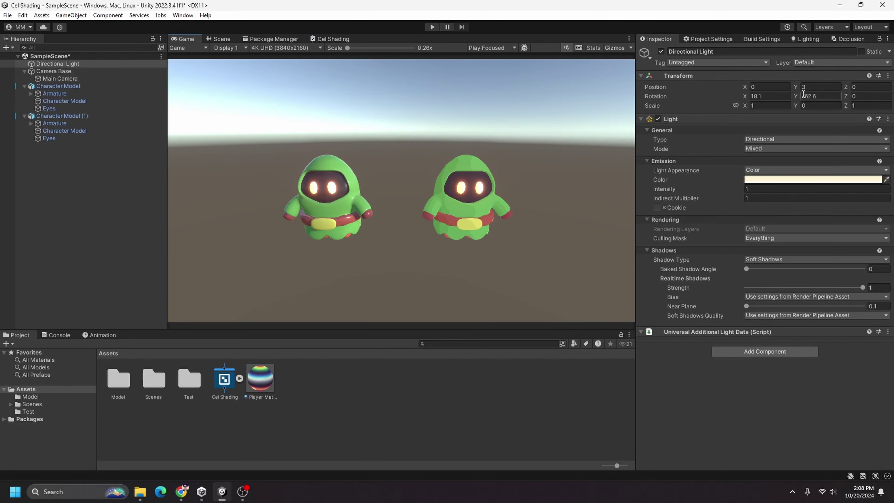
{"action": "left_click_drag", "start_coordinate": [798, 97], "coordinate": [350, 228]}
{"action": "left_click", "coordinate": [223, 40]}
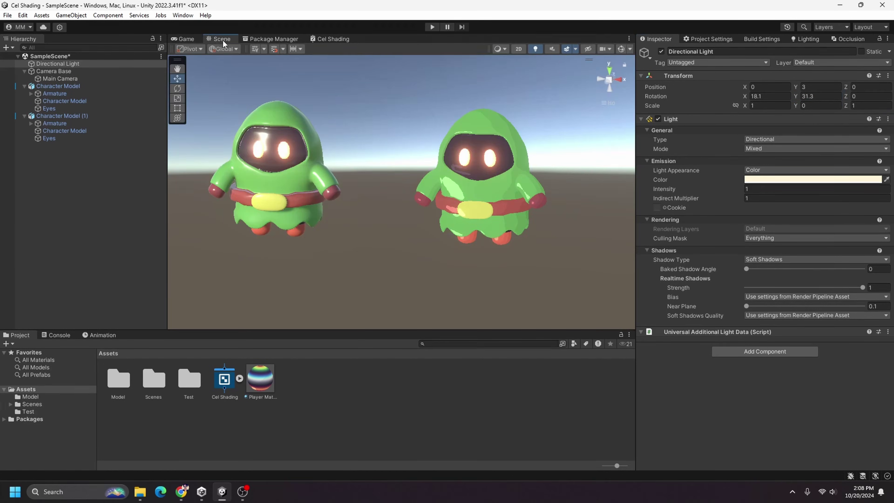
{"action": "left_click_drag", "start_coordinate": [528, 221], "coordinate": [120, 226], "text": "alt"}
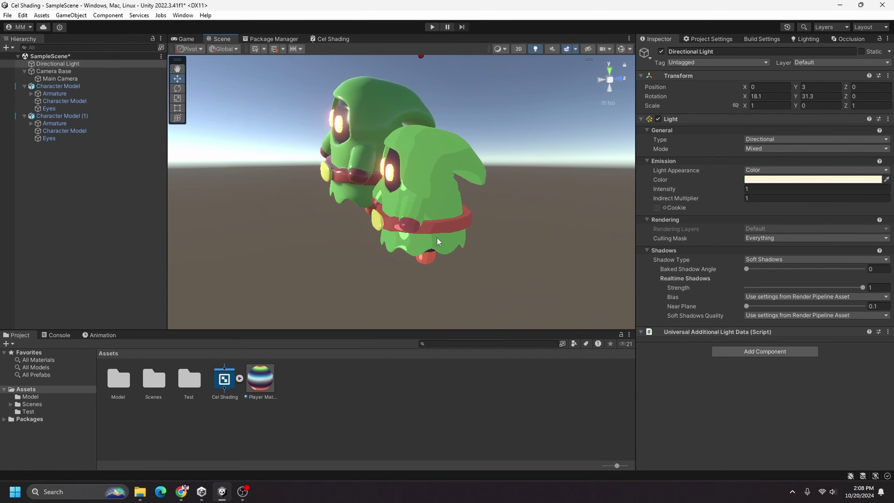
{"action": "left_click_drag", "start_coordinate": [197, 243], "coordinate": [493, 257], "text": "alt"}
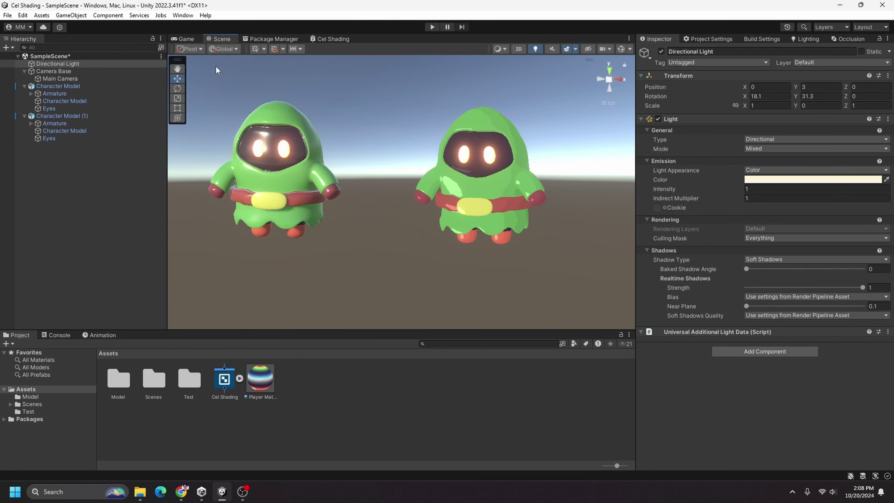
Assign the Outline material to Element 1 of the mesh under Character Model (1) and check it in the Scene view
{"action": "left_click", "coordinate": [186, 39]}
{"action": "left_click", "coordinate": [71, 132]}
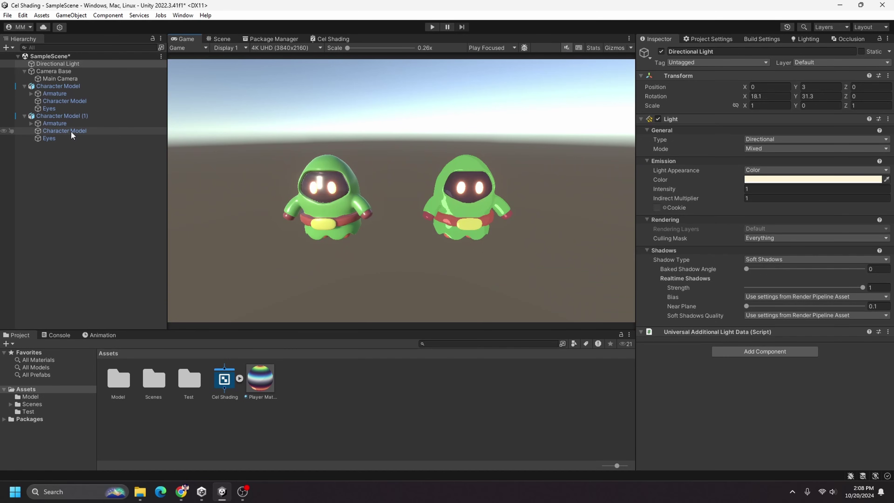
{"action": "left_click", "coordinate": [869, 230]}
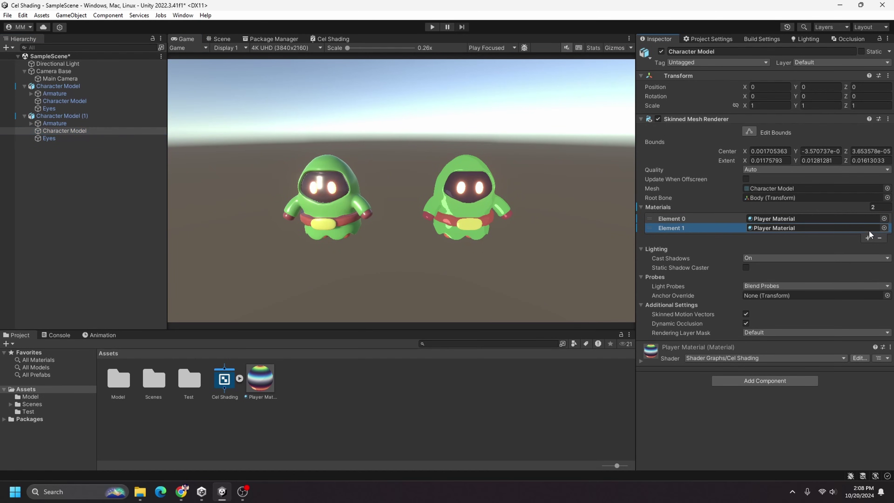
{"action": "left_click", "coordinate": [885, 230]}
{"action": "double_click", "coordinate": [867, 247]}
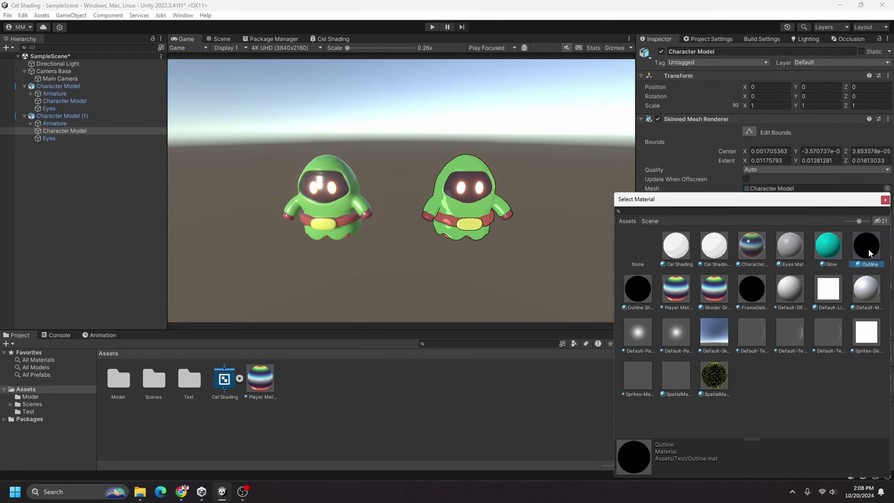
{"action": "left_click", "coordinate": [219, 39]}
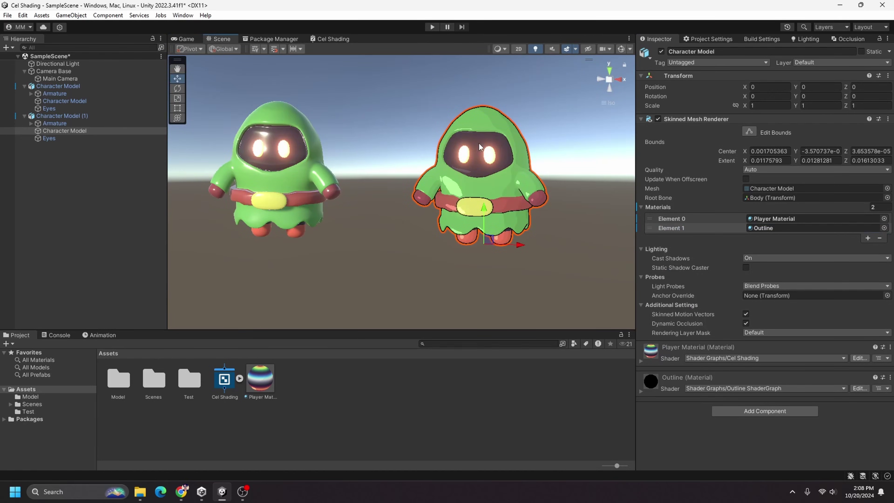
{"action": "left_click", "coordinate": [571, 248]}
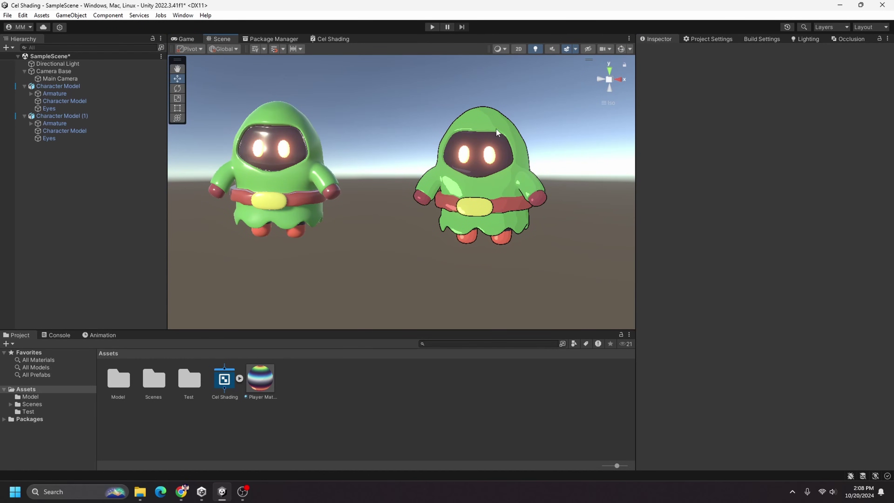
Open the Outline material from the mesh's material slot and set its Outline Thickness to 0.0212, checking the character from several angles
{"action": "left_click", "coordinate": [84, 130]}
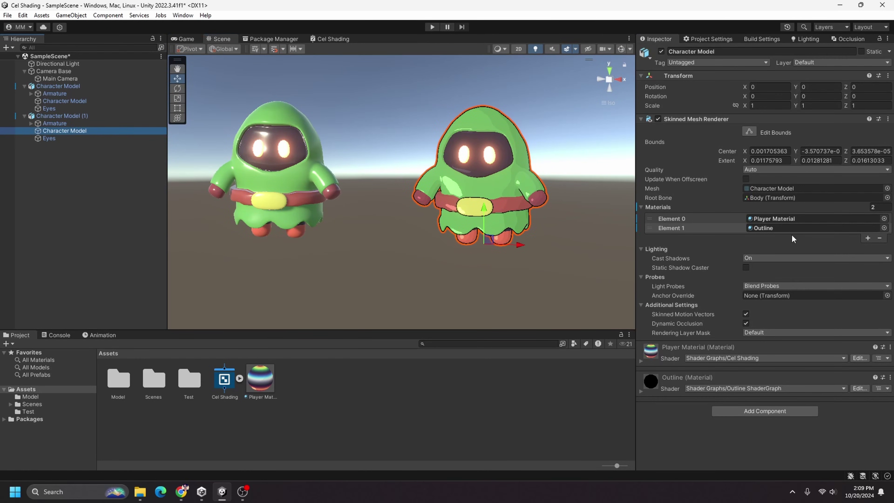
{"action": "left_click", "coordinate": [755, 229]}
{"action": "left_click", "coordinate": [266, 376]}
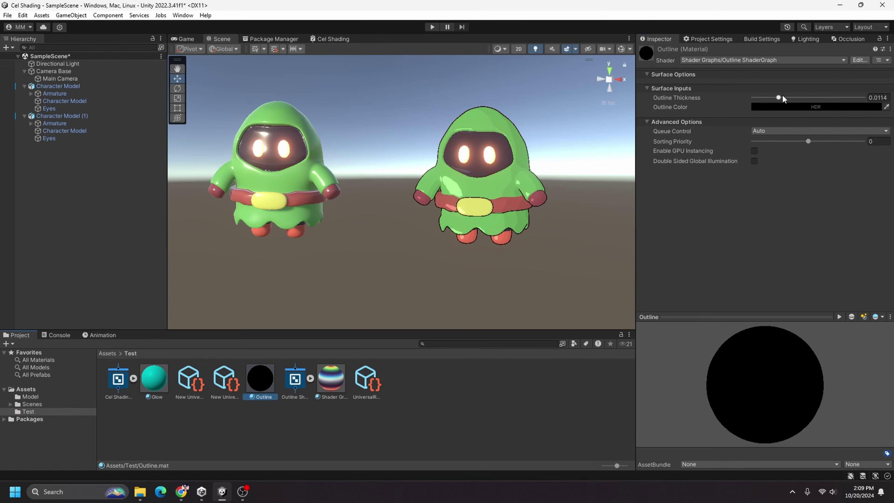
{"action": "left_click_drag", "start_coordinate": [780, 97], "coordinate": [807, 97]}
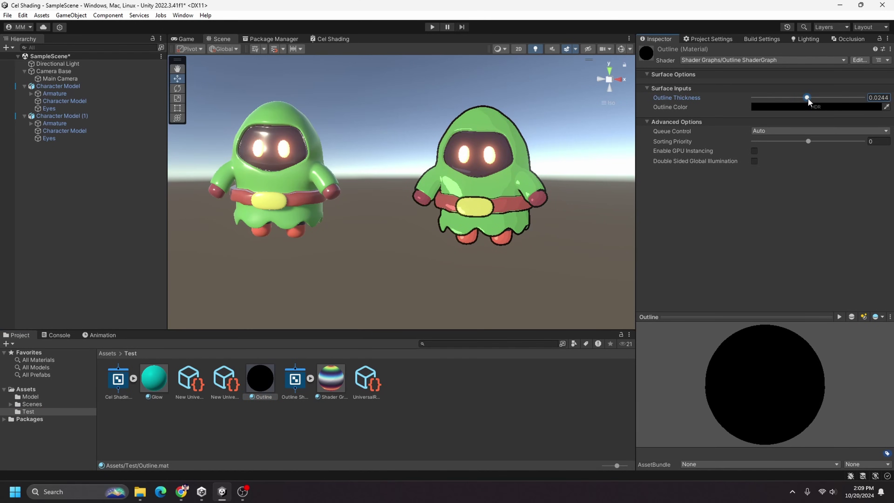
{"action": "left_click_drag", "start_coordinate": [585, 231], "coordinate": [595, 200], "text": "alt"}
{"action": "left_click_drag", "start_coordinate": [807, 97], "coordinate": [799, 98]}
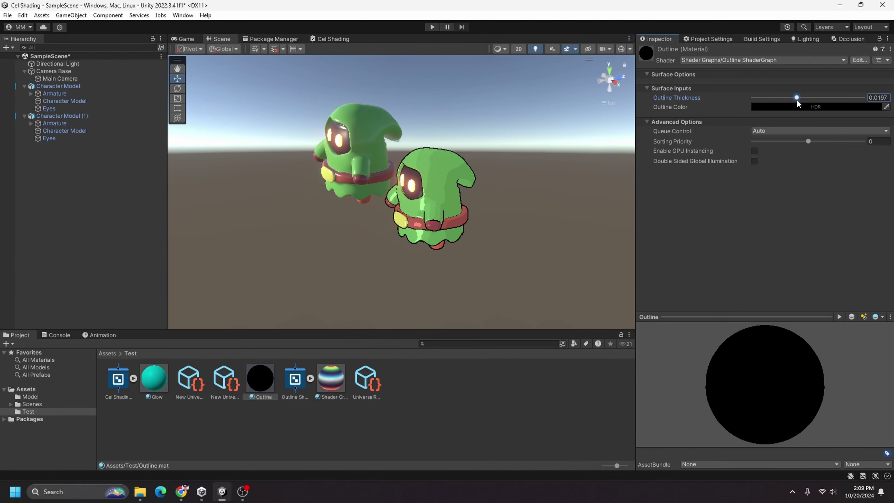
{"action": "left_click_drag", "start_coordinate": [440, 253], "coordinate": [556, 258], "text": "alt"}
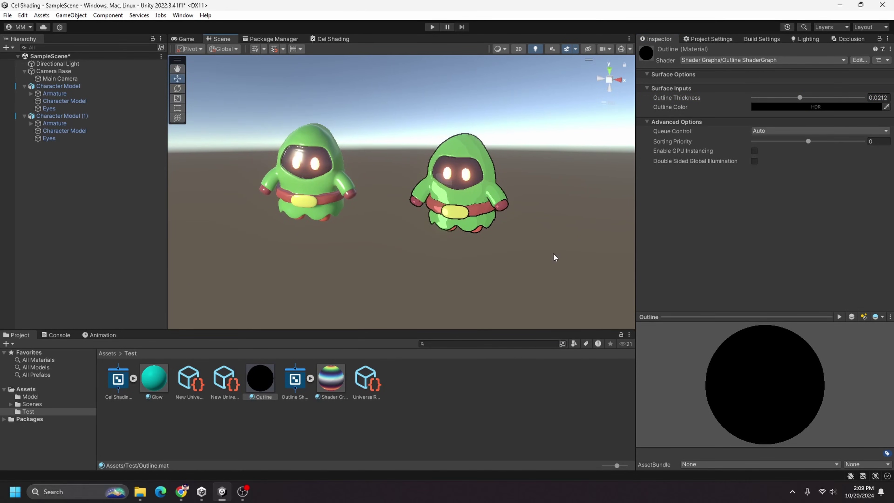
{"action": "scroll", "coordinate": [481, 222], "scroll_direction": "up", "scroll_amount": 2}
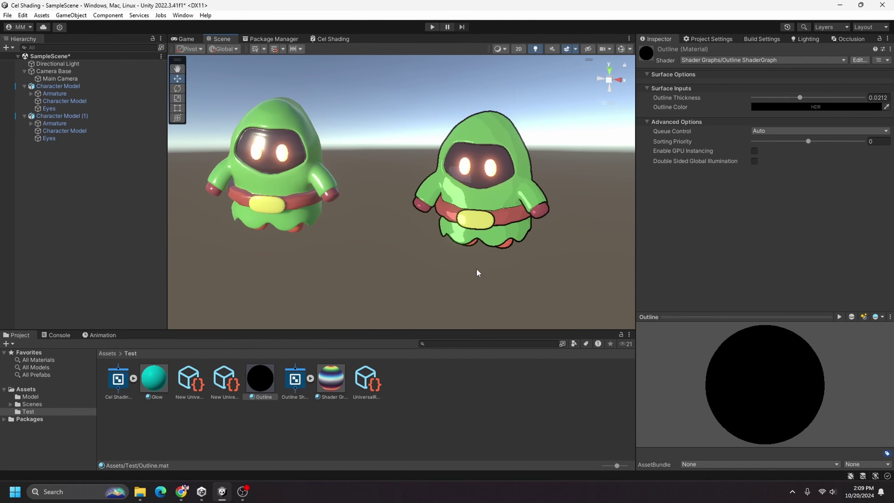